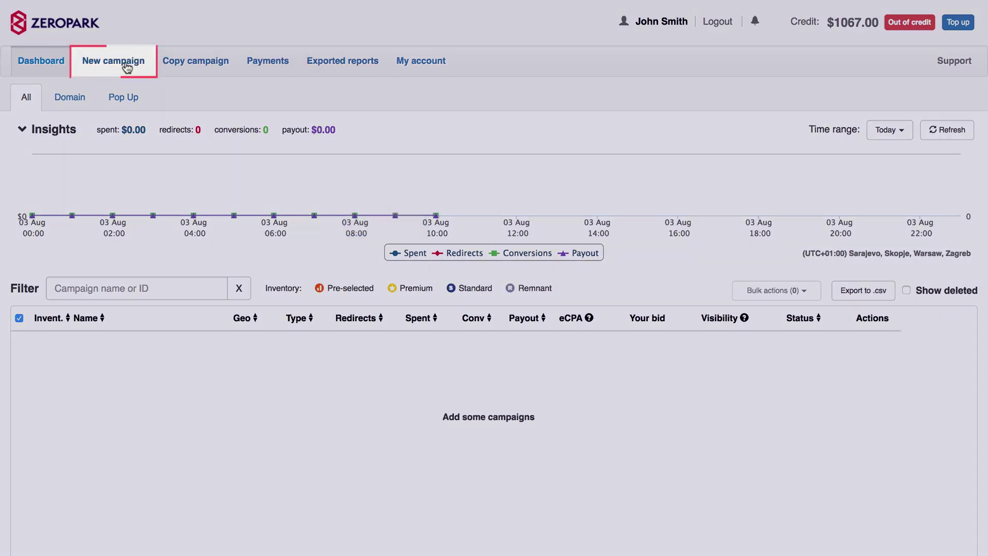
pyautogui.click(127, 68)
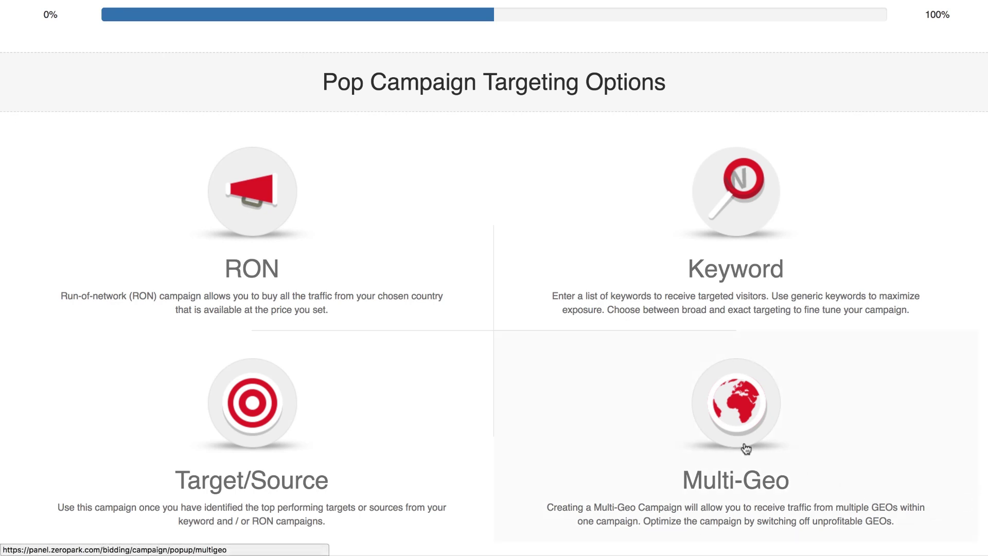
# Preview the Multi-Geo and Target/Source targeting setups, then return to the targeting options.
pyautogui.click(741, 447)
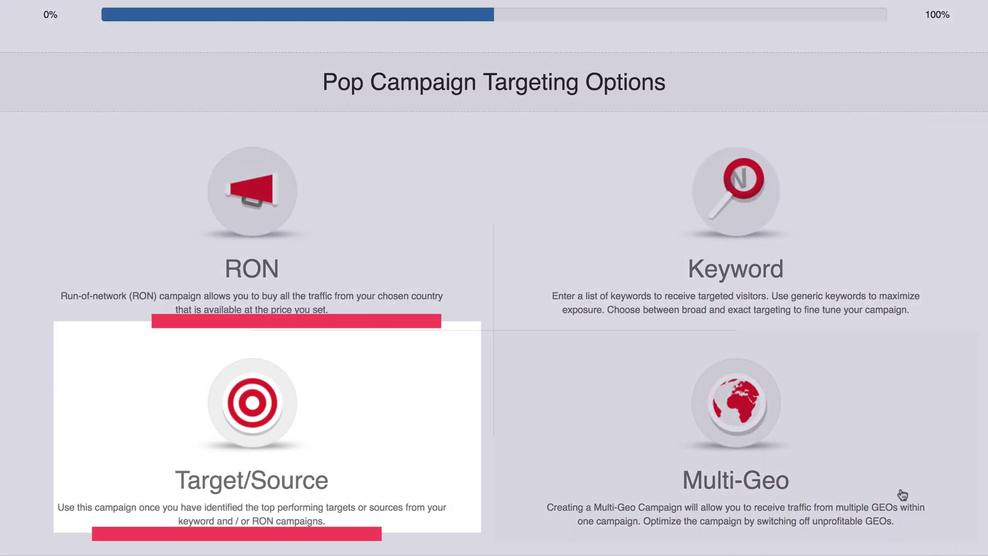
pyautogui.click(250, 432)
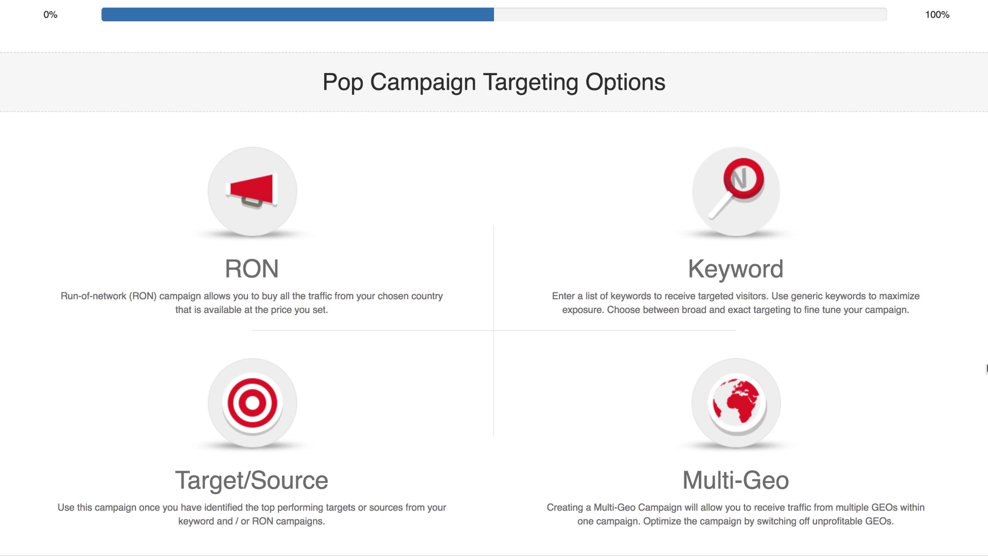
# Create a RON campaign named 'Hardcore Money Maker' buying Premium inventory.
pyautogui.click(262, 218)
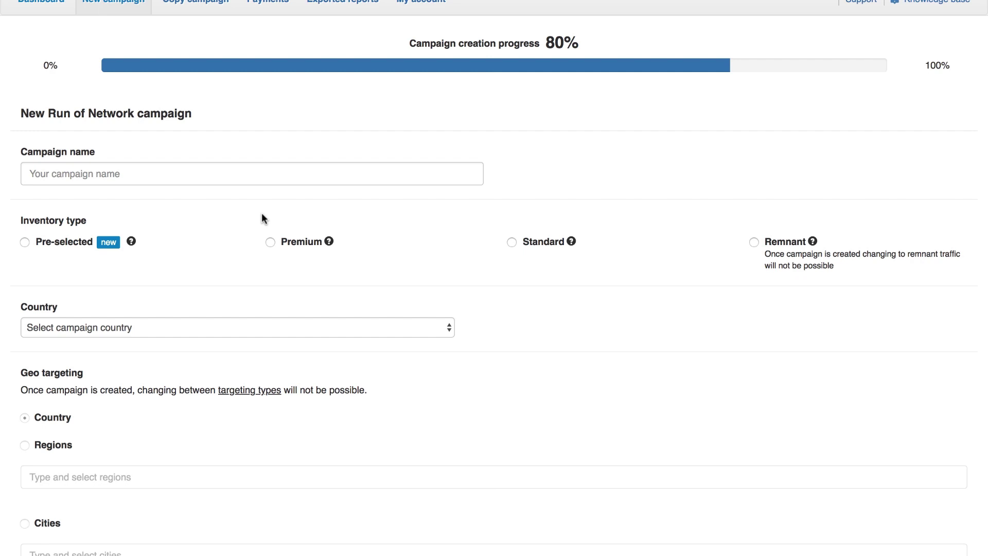
pyautogui.click(184, 176)
pyautogui.scroll(-1, 184, 176)
pyautogui.write('Hardcore M')
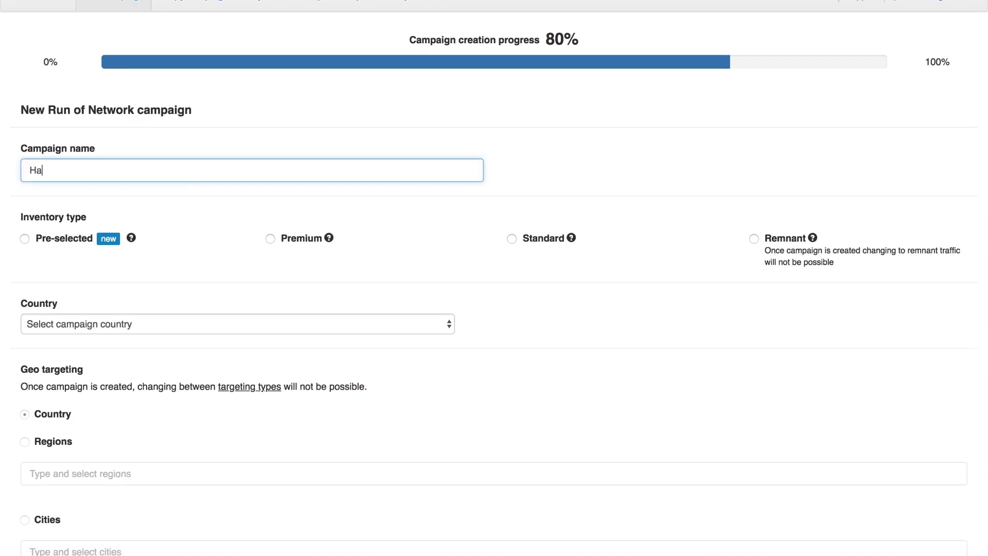
pyautogui.write('oney Maker')
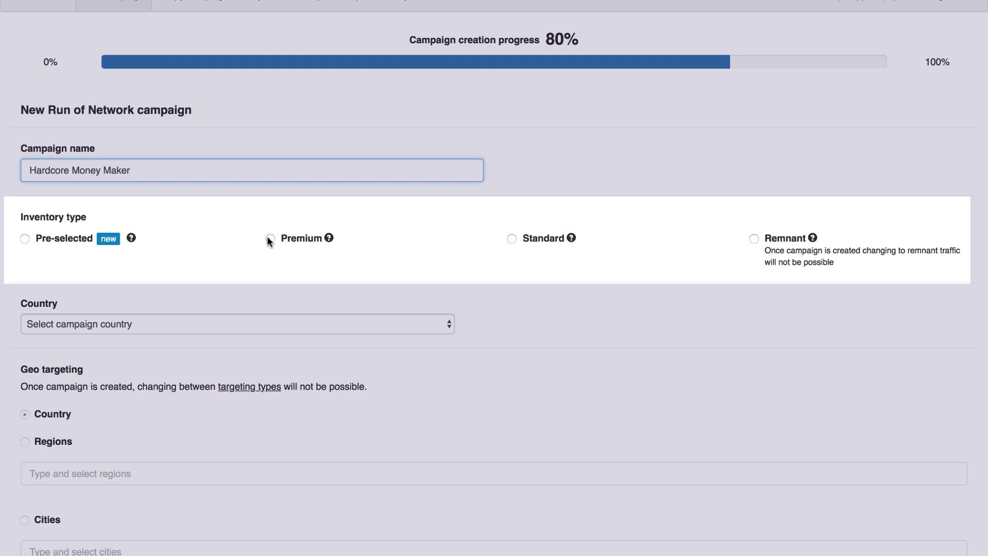
pyautogui.click(270, 238)
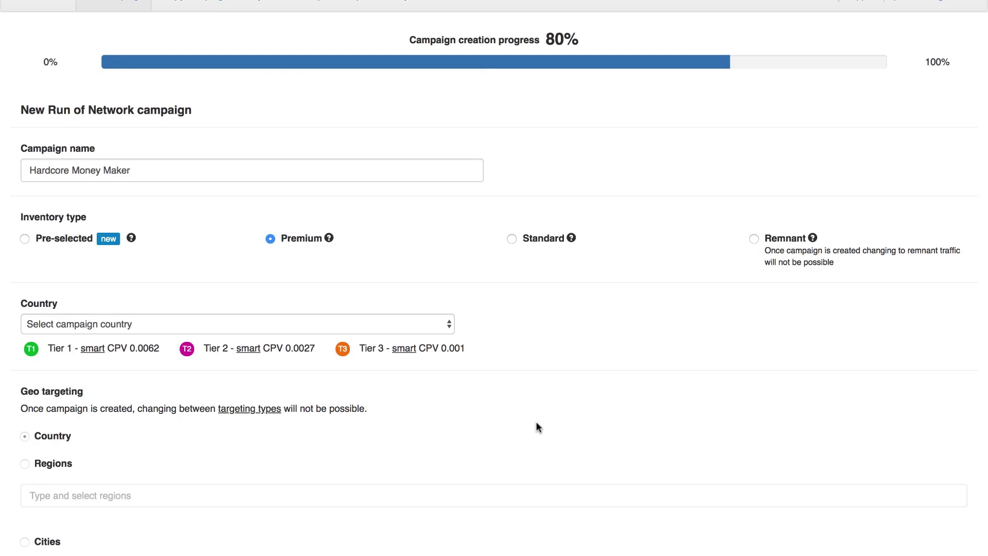
# Search 'united k' in the Country list and select United Kingdom.
pyautogui.scroll(-5, 536, 422)
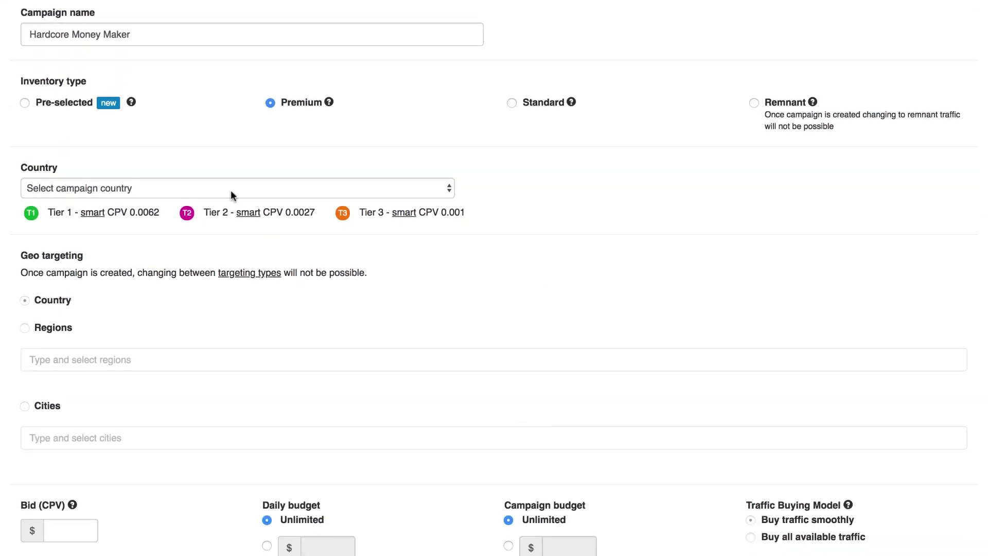
pyautogui.click(227, 188)
pyautogui.write('united')
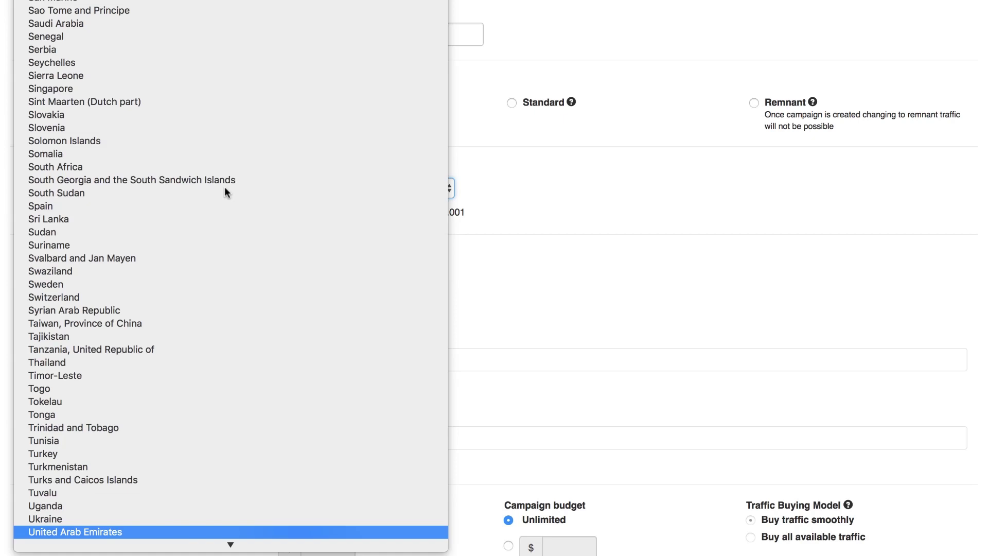
pyautogui.write(' k')
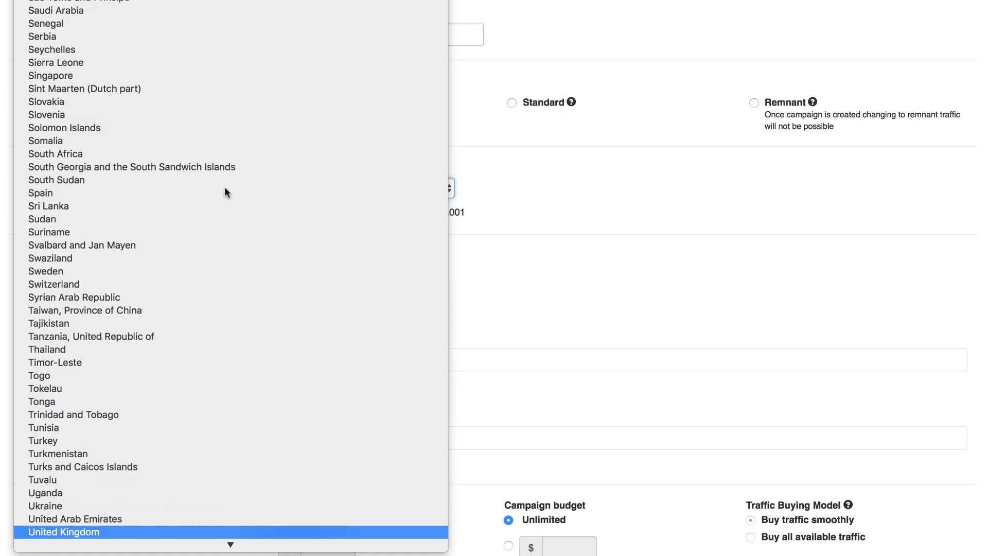
pyautogui.press('Return')
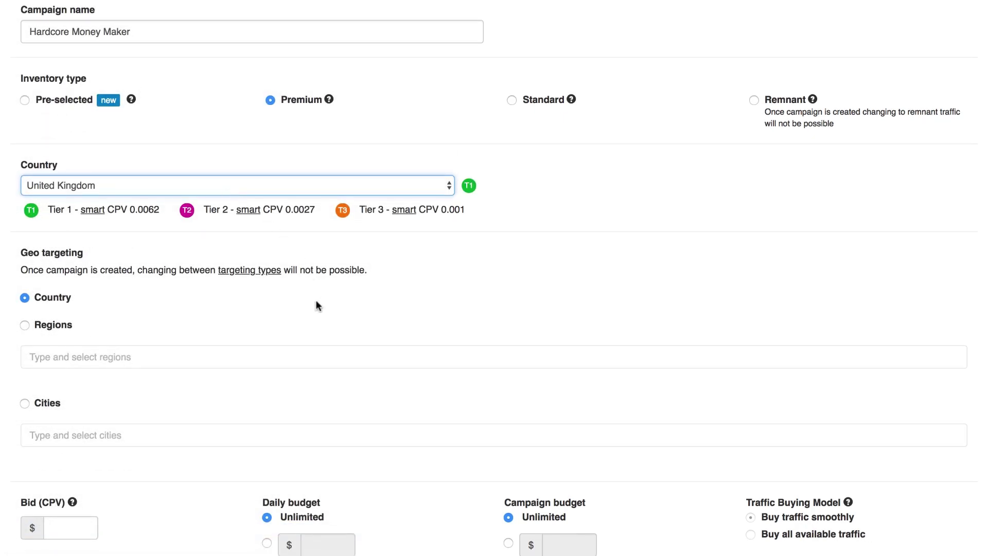
pyautogui.scroll(-4, 317, 305)
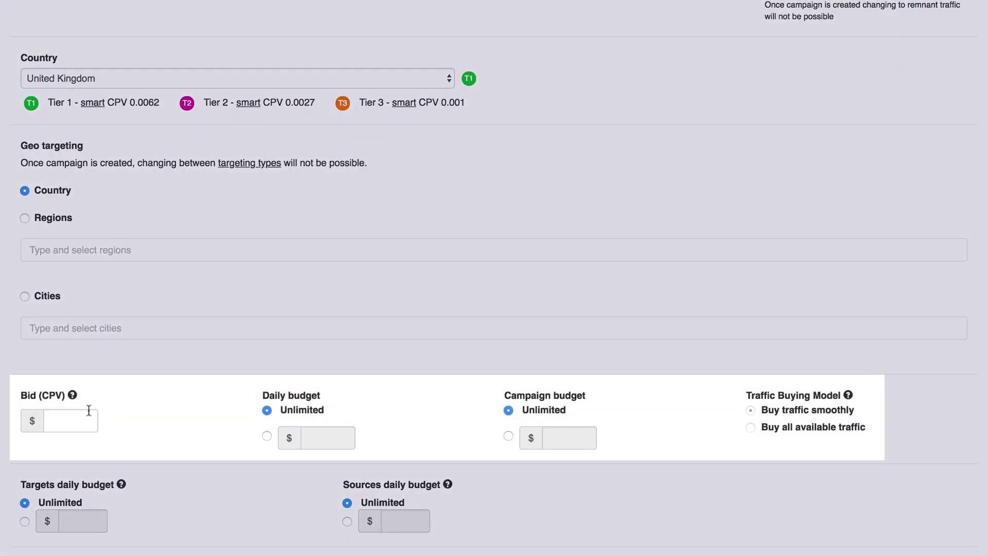
# Enter a CPV bid of 0.0062.
pyautogui.click(88, 412)
pyautogui.write('0,0062')
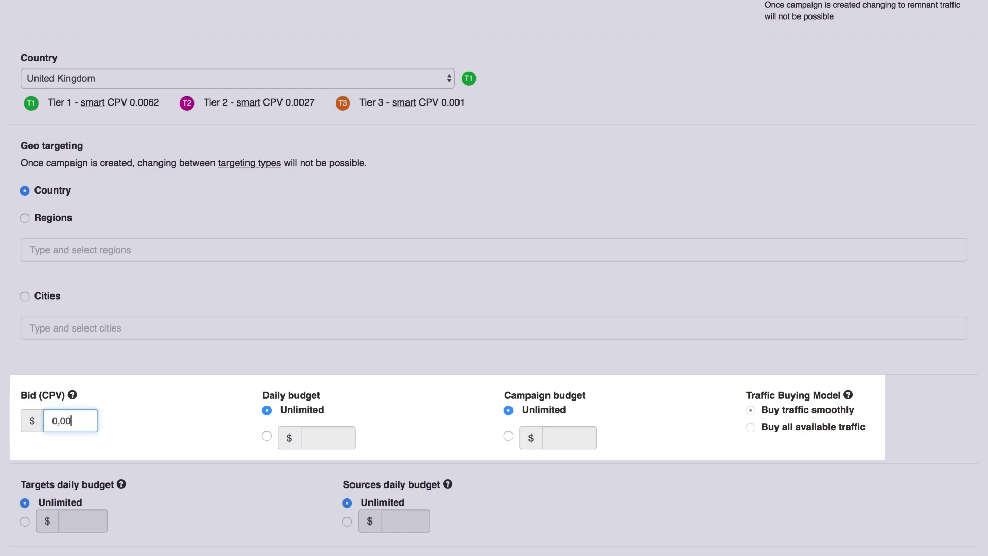
pyautogui.click(449, 410)
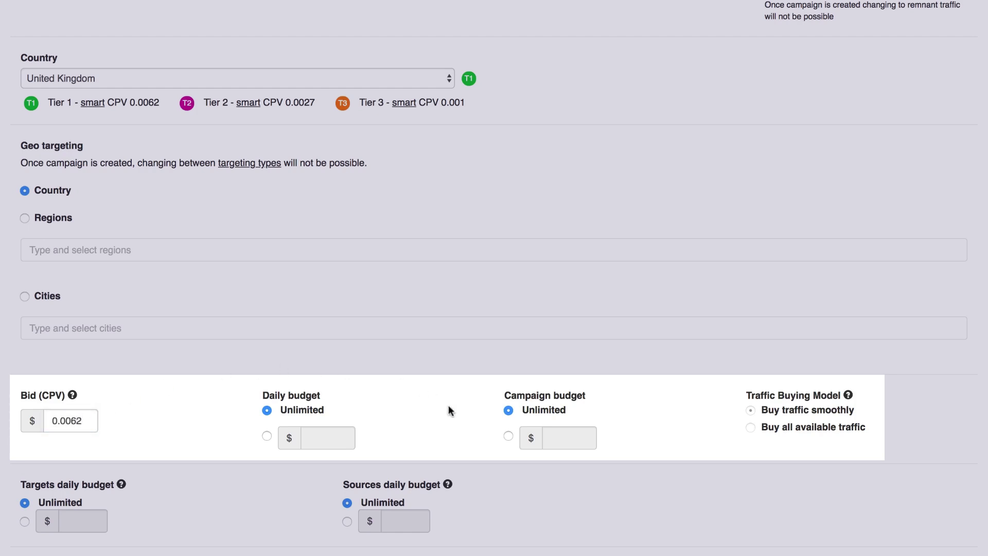
pyautogui.scroll(-1, 449, 407)
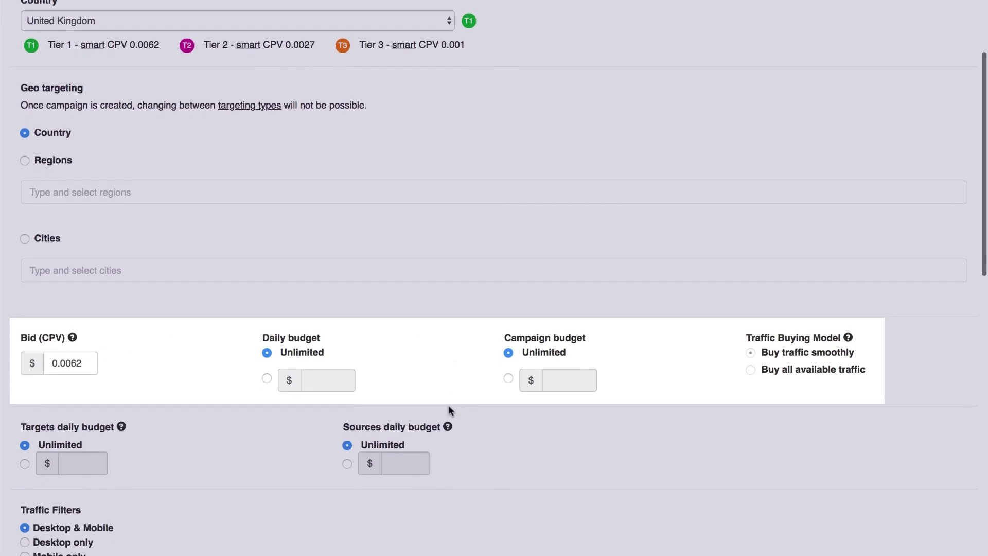
# Switch the campaign budget from unlimited to a custom $2000 limit.
pyautogui.click(508, 379)
pyautogui.click(569, 400)
pyautogui.write('200')
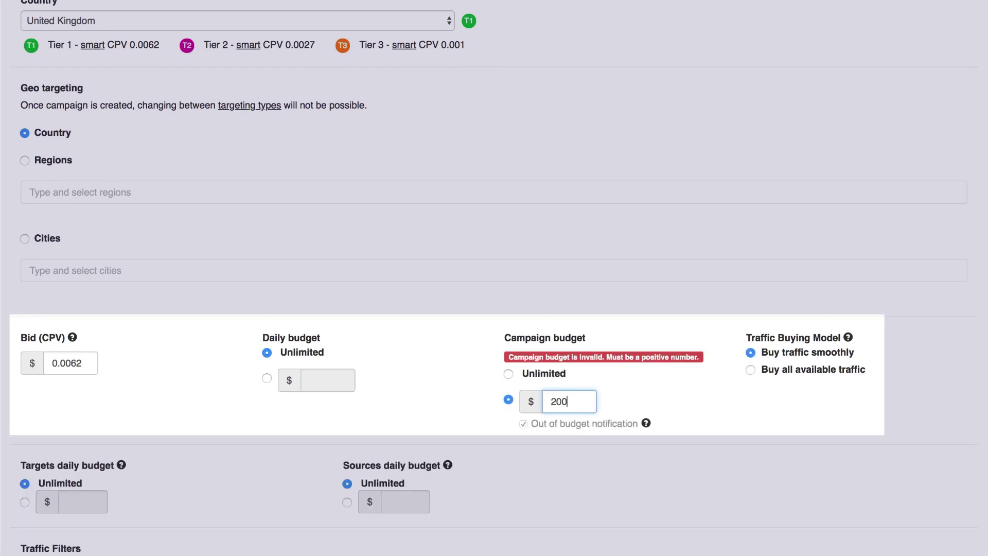
pyautogui.write('0')
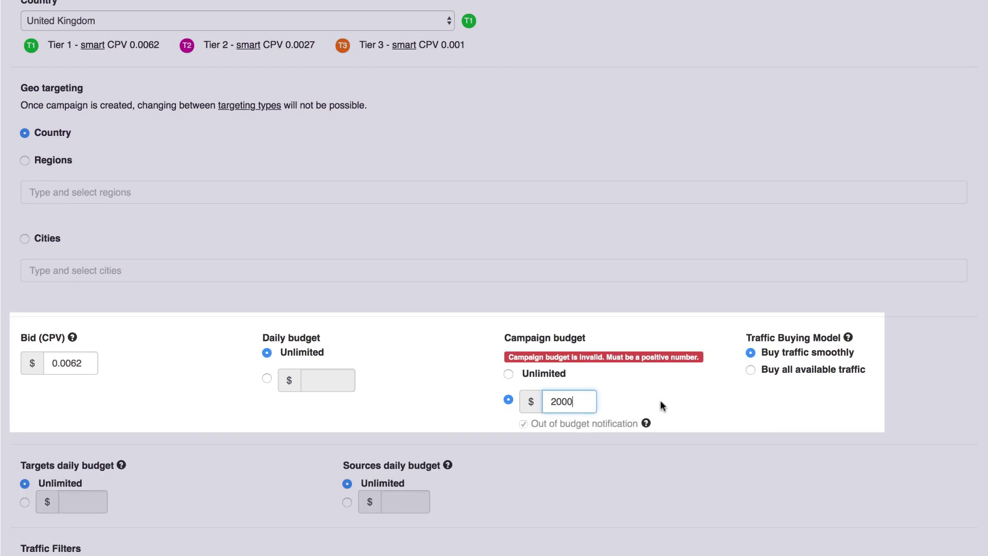
pyautogui.click(709, 402)
pyautogui.scroll(-1, 709, 402)
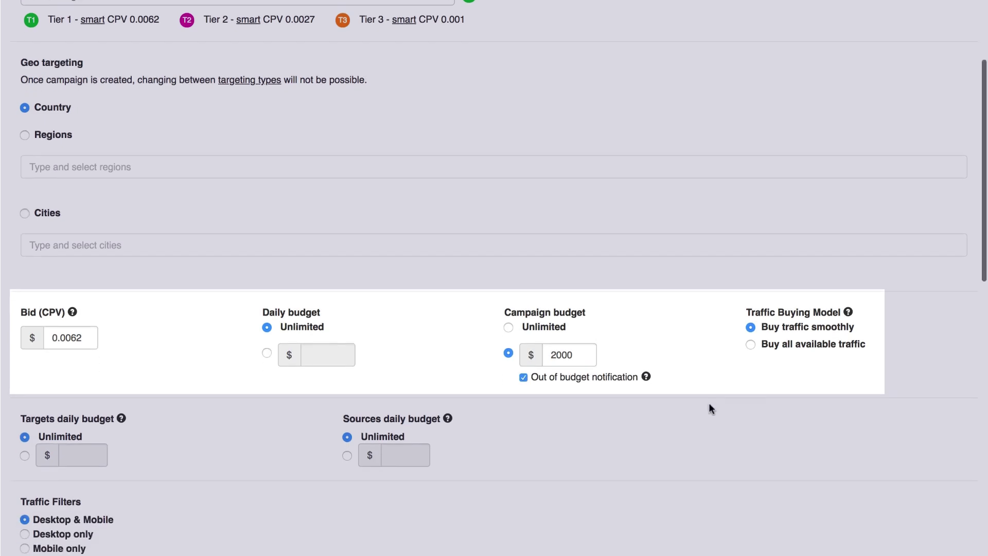
pyautogui.scroll(-5, 709, 403)
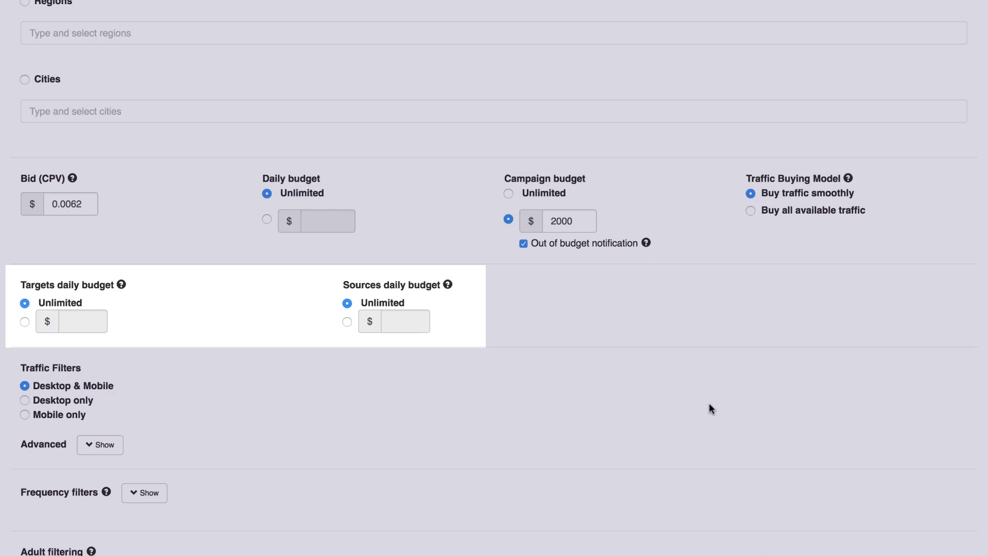
# Scroll down to the Traffic Filters section.
pyautogui.scroll(-4, 710, 408)
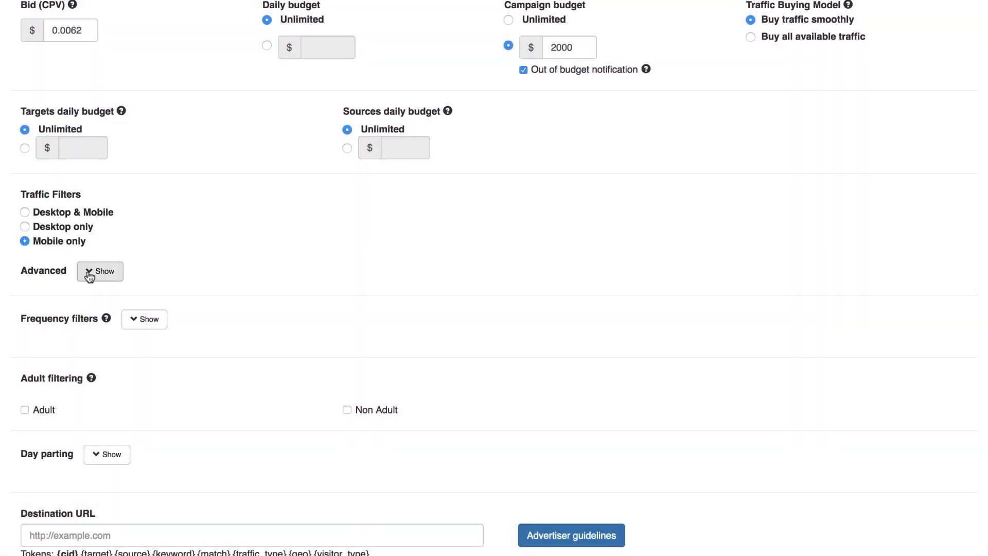
# Expand the advanced filters and exclude Android Phone and Android Tablet.
pyautogui.click(89, 273)
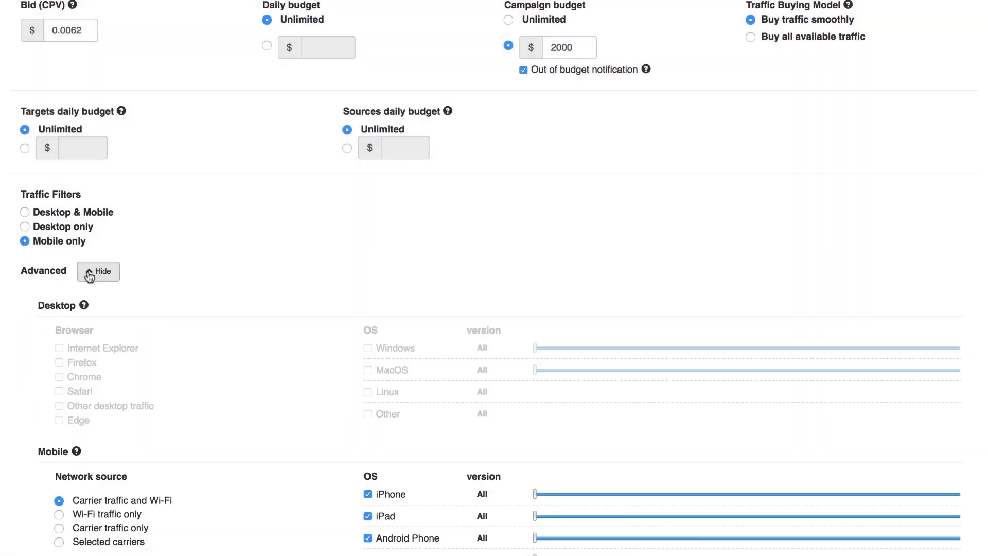
pyautogui.scroll(-3, 260, 289)
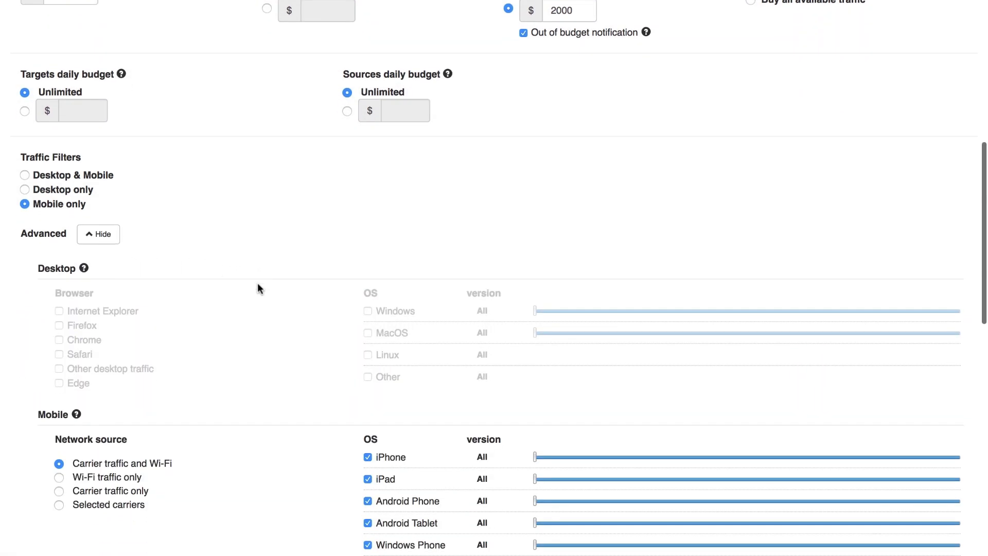
pyautogui.scroll(-1, 260, 289)
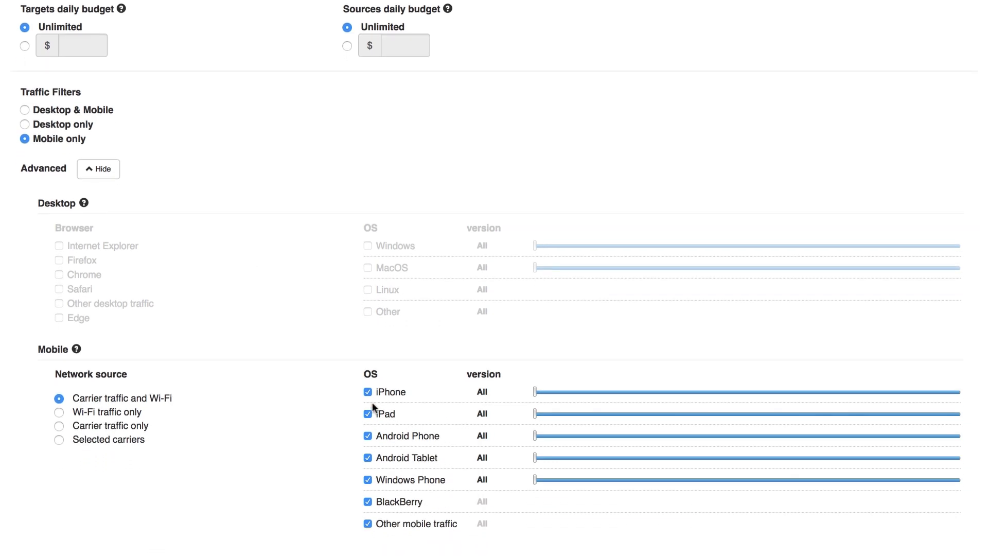
pyautogui.click(367, 436)
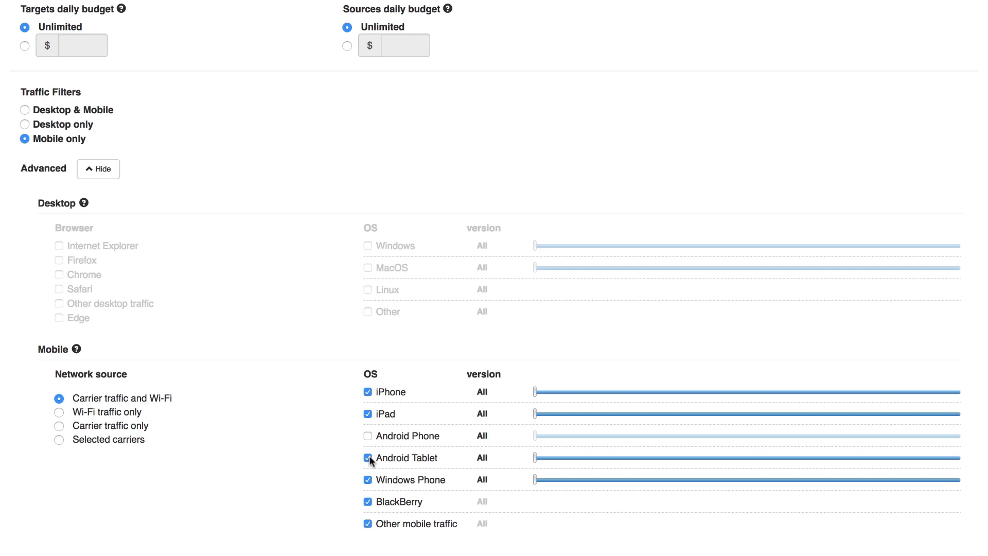
pyautogui.click(368, 458)
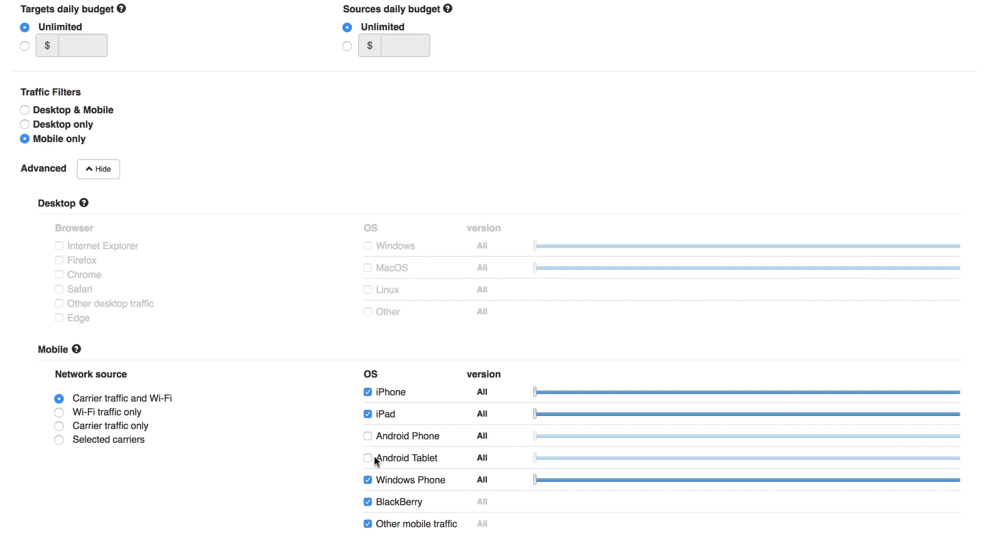
# Limit iPhone and Windows Phone targeting to version 10 and newer.
pyautogui.moveTo(536, 390); pyautogui.dragTo(867, 400)
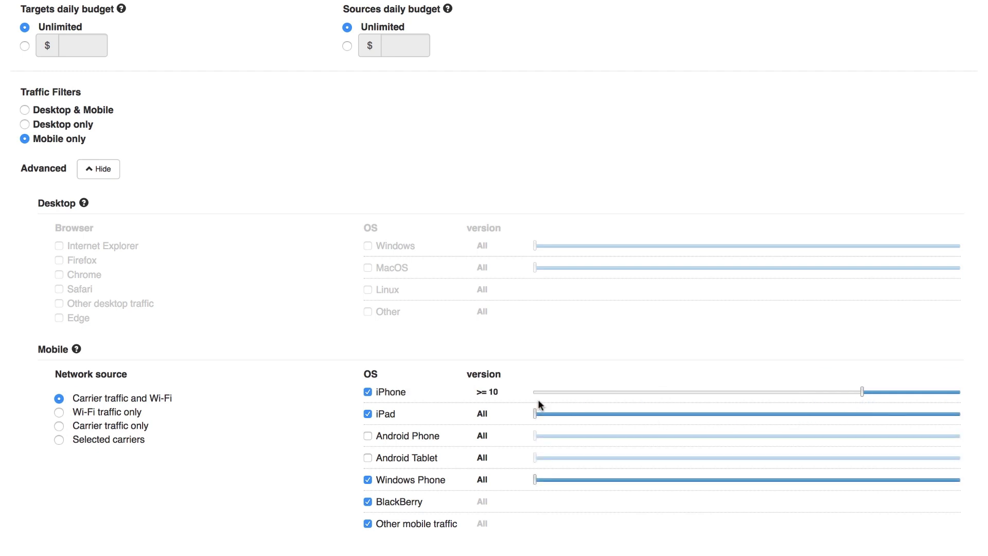
pyautogui.moveTo(539, 479); pyautogui.dragTo(919, 468)
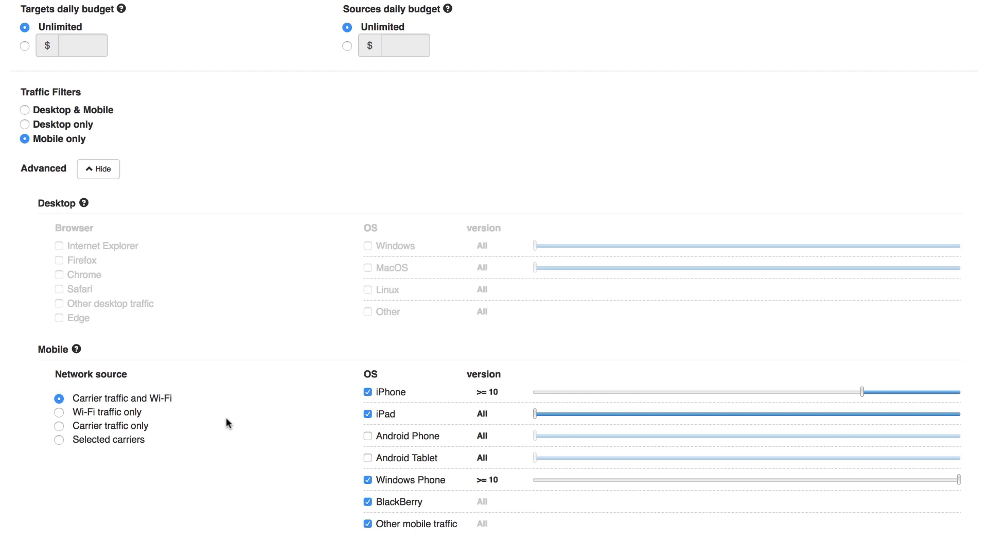
pyautogui.scroll(-2, 226, 423)
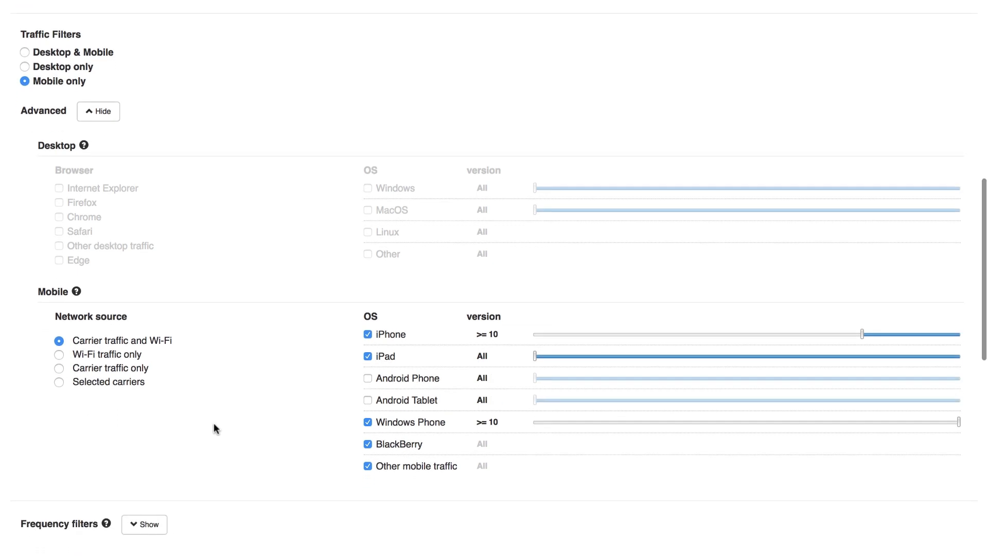
# Choose Selected carriers and tick Lycamobile and DigitalOcean in the carrier list.
pyautogui.click(59, 382)
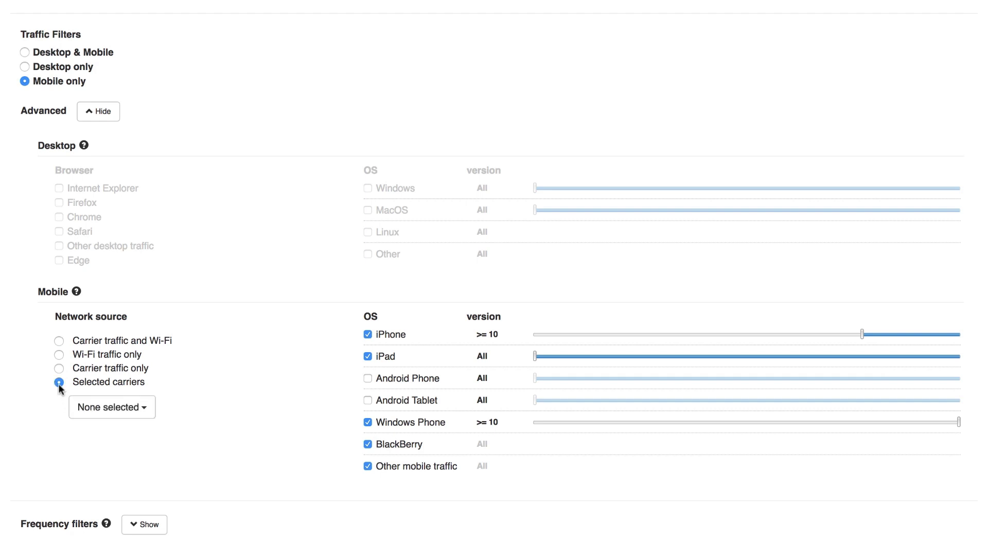
pyautogui.click(98, 407)
pyautogui.scroll(-2, 221, 467)
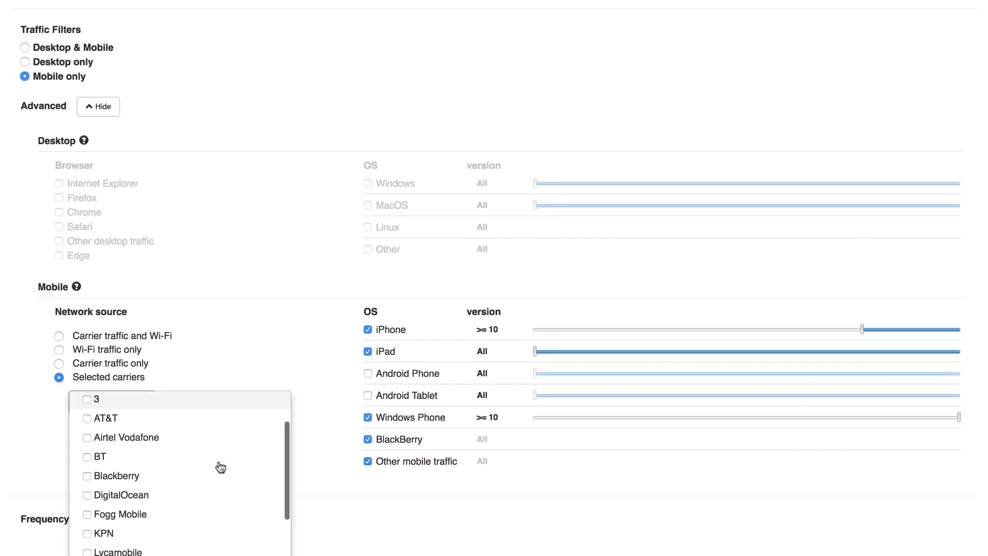
pyautogui.scroll(-2, 220, 467)
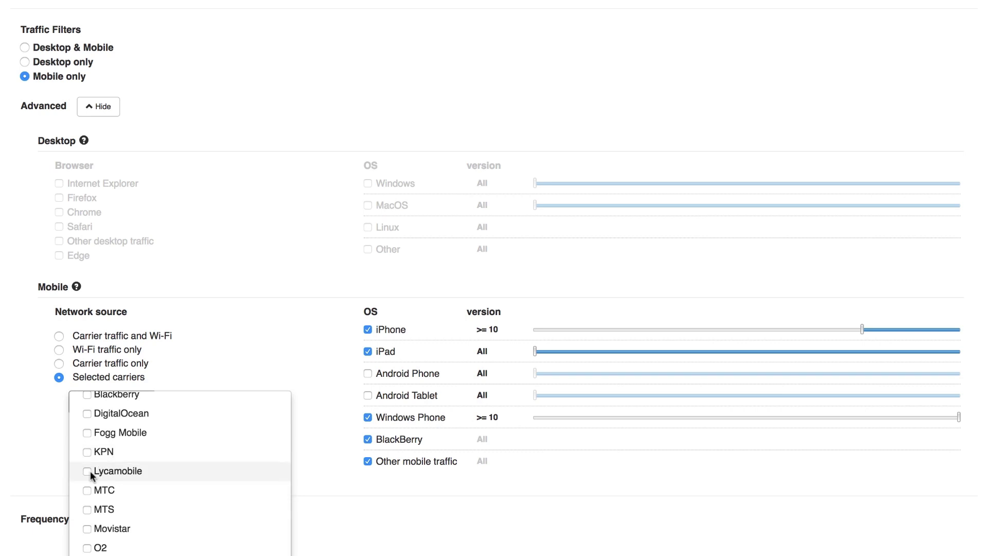
pyautogui.click(91, 470)
pyautogui.click(87, 413)
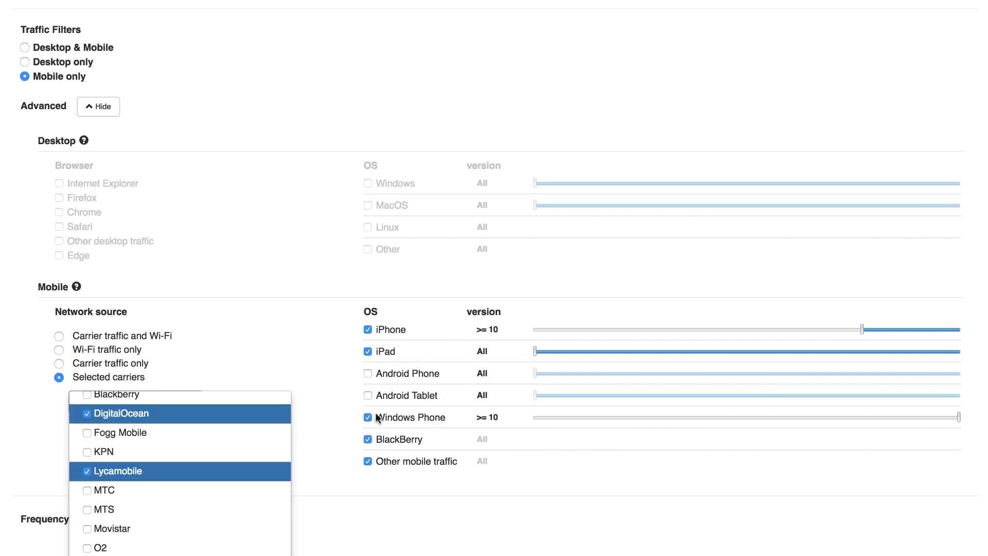
pyautogui.click(338, 434)
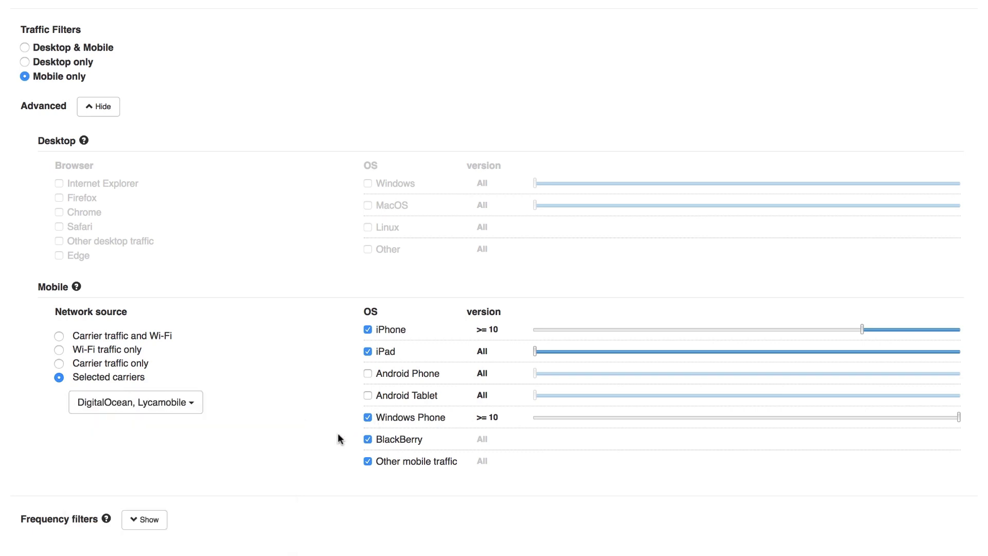
pyautogui.scroll(-5, 338, 435)
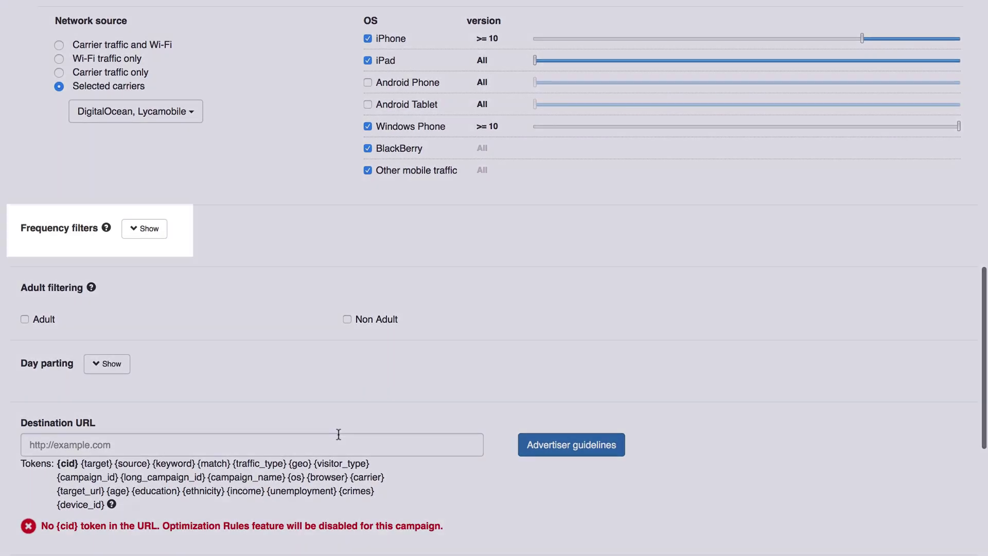
# Expand the frequency filter options and set the frequency to 12h.
pyautogui.click(135, 232)
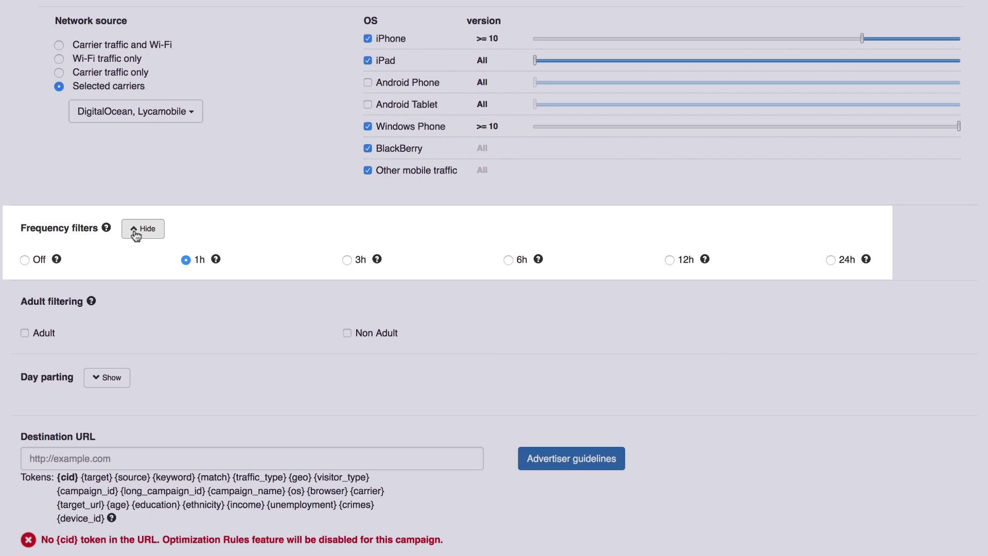
pyautogui.click(24, 261)
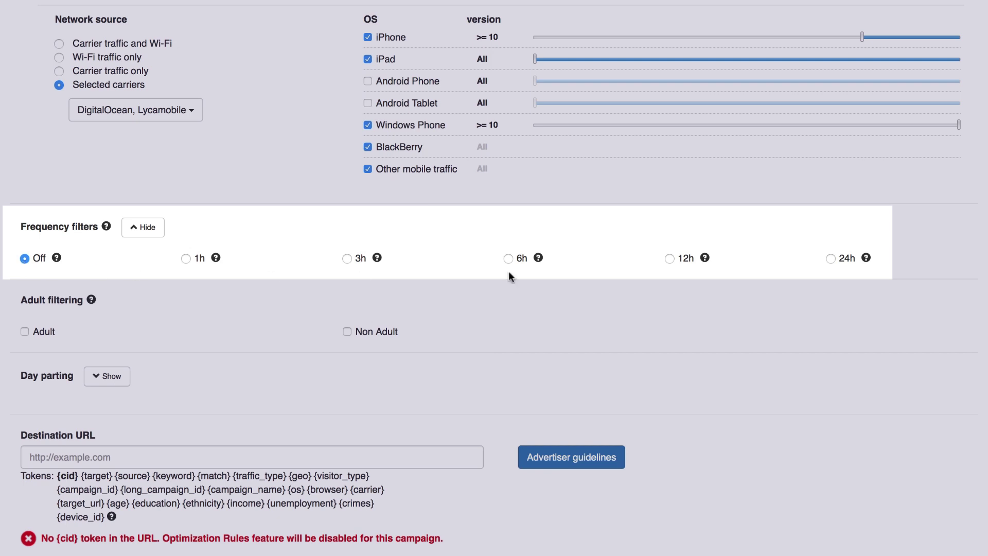
pyautogui.click(669, 259)
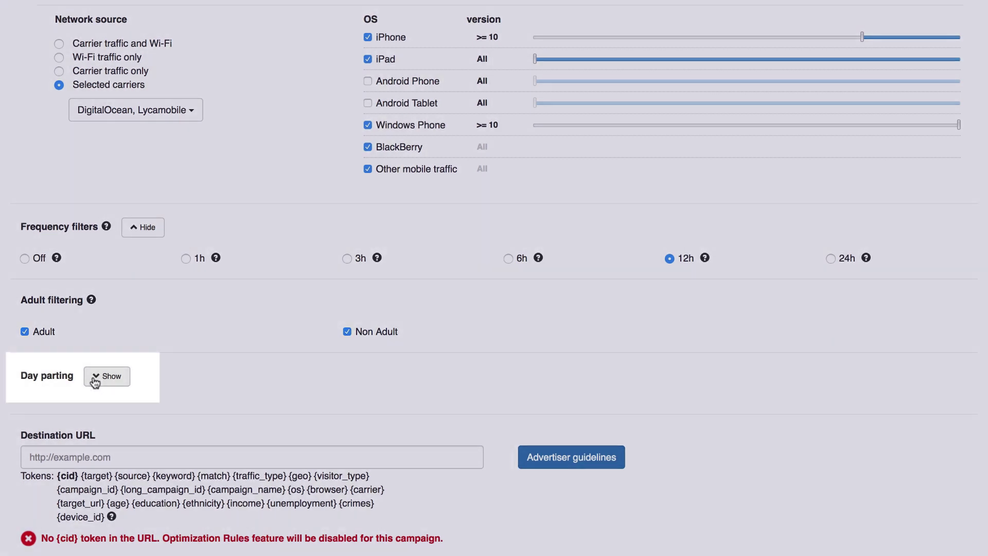
# Exclude Saturday, Sunday, hours 0:00–2:00 and 20:00–23:00 in the day-parting grid.
pyautogui.click(101, 378)
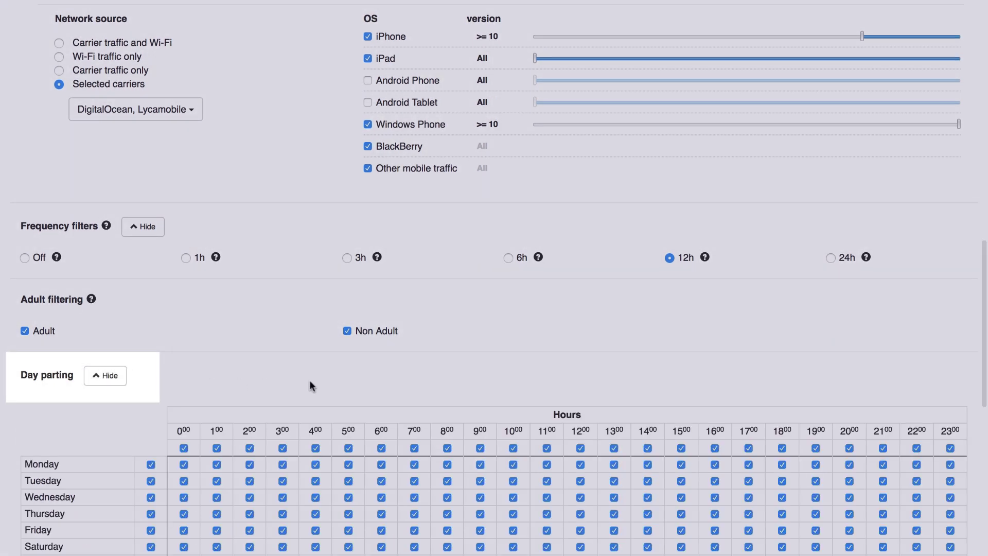
pyautogui.scroll(-5, 419, 383)
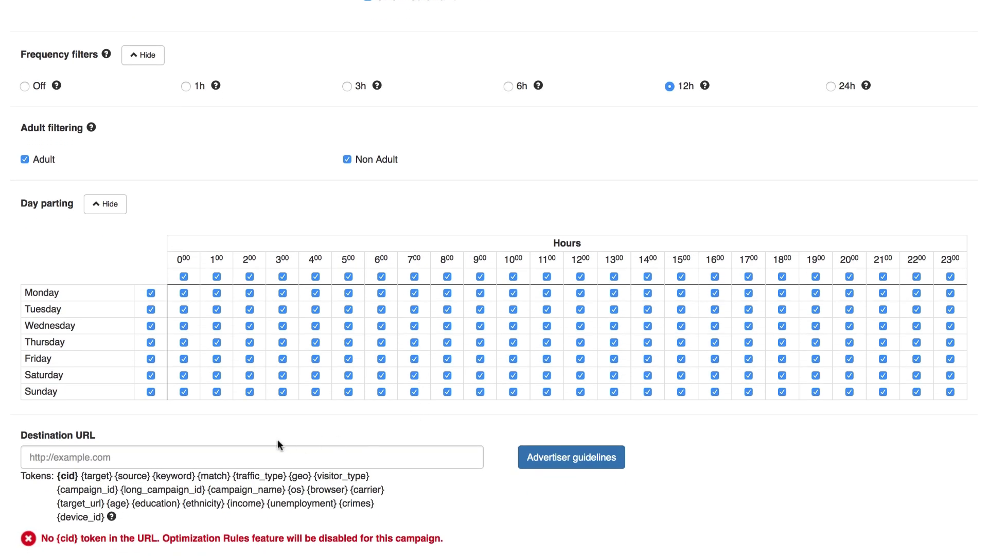
pyautogui.click(150, 376)
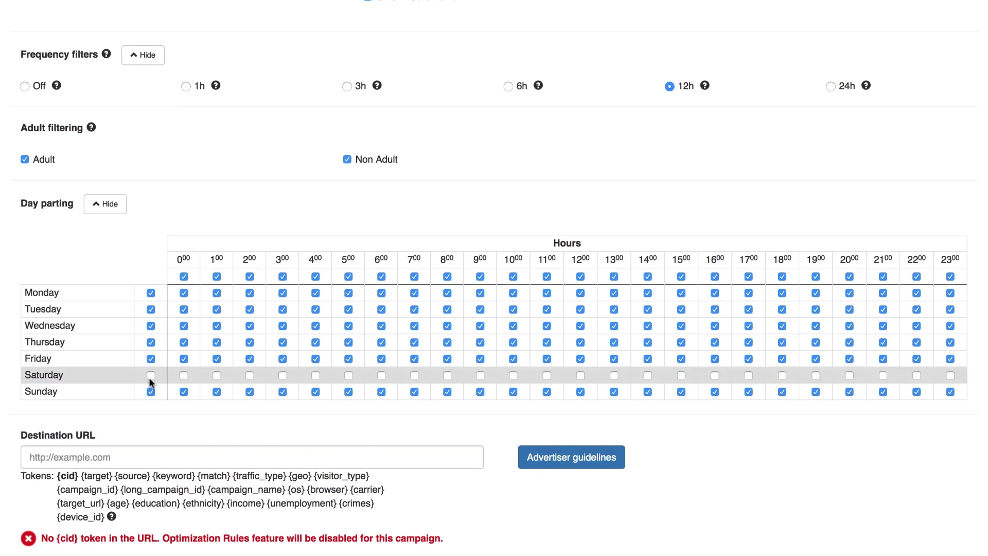
pyautogui.click(151, 392)
pyautogui.click(184, 277)
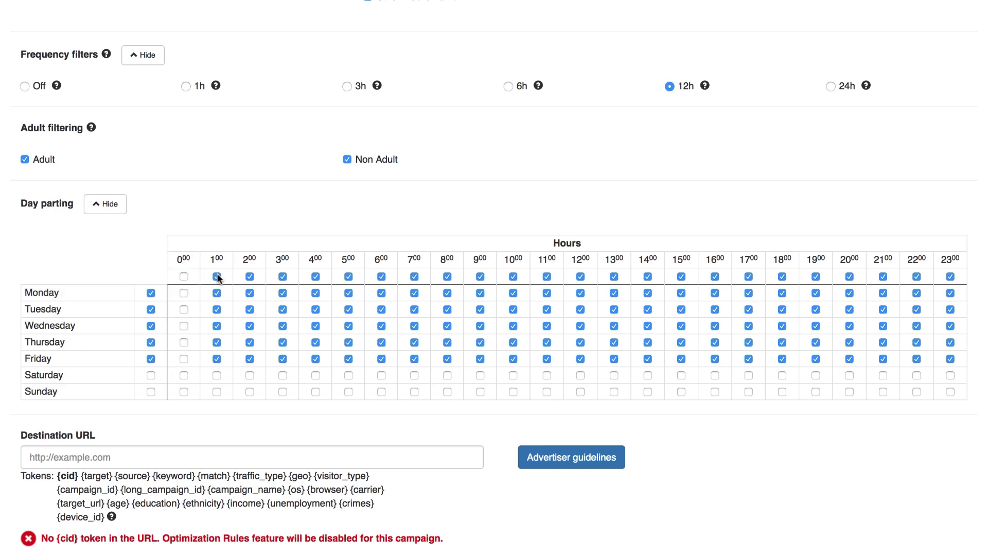
pyautogui.click(217, 276)
pyautogui.click(249, 276)
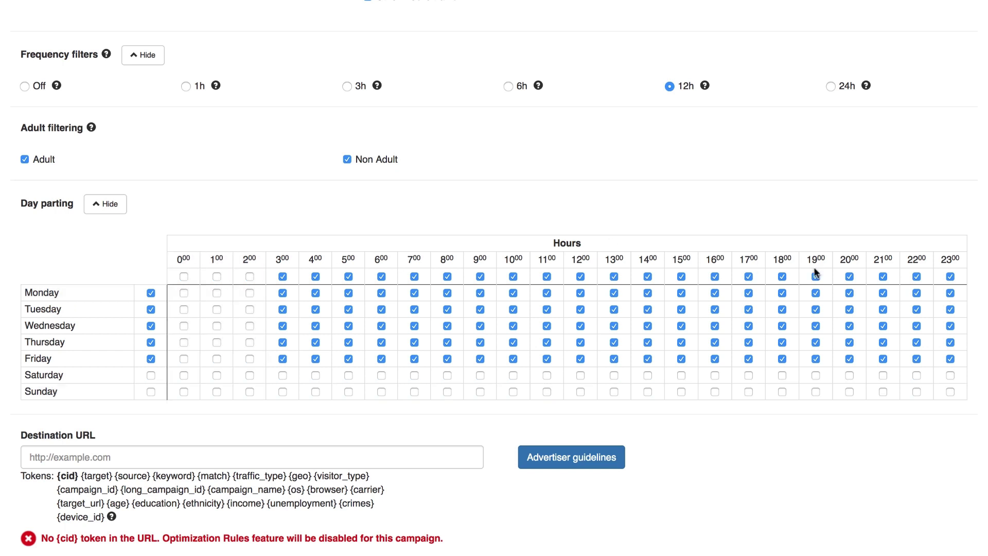
pyautogui.click(850, 277)
pyautogui.click(884, 277)
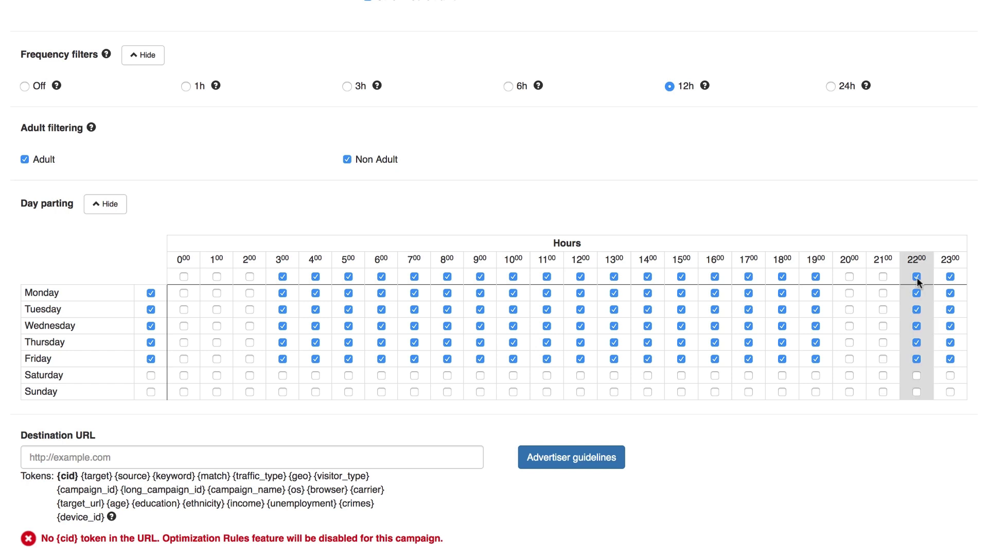
pyautogui.click(917, 276)
pyautogui.click(951, 277)
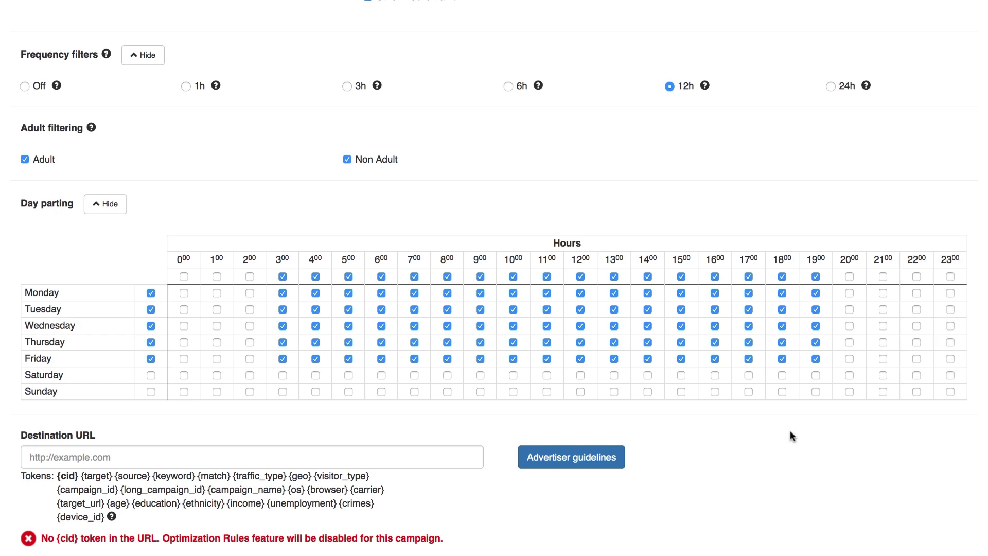
pyautogui.scroll(-3, 736, 438)
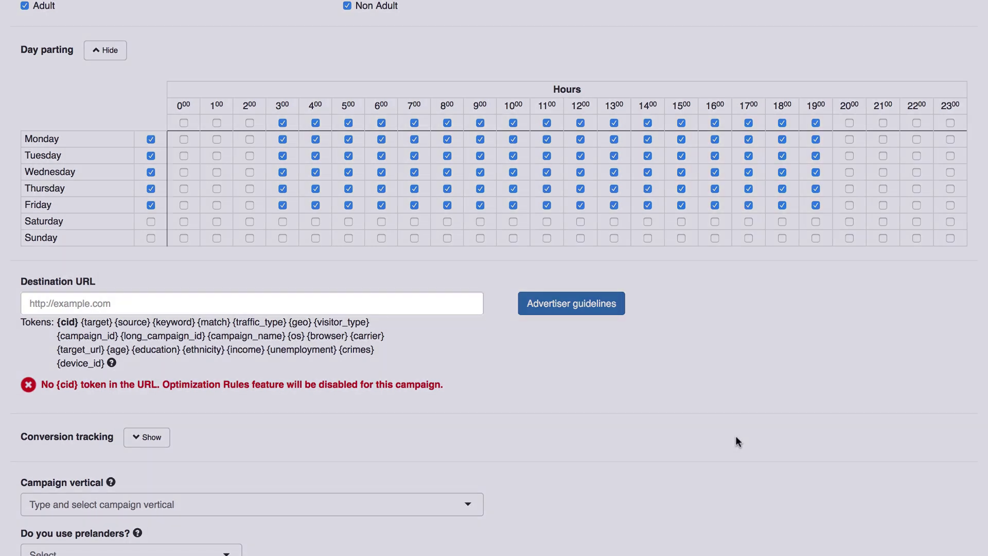
pyautogui.write('htt')
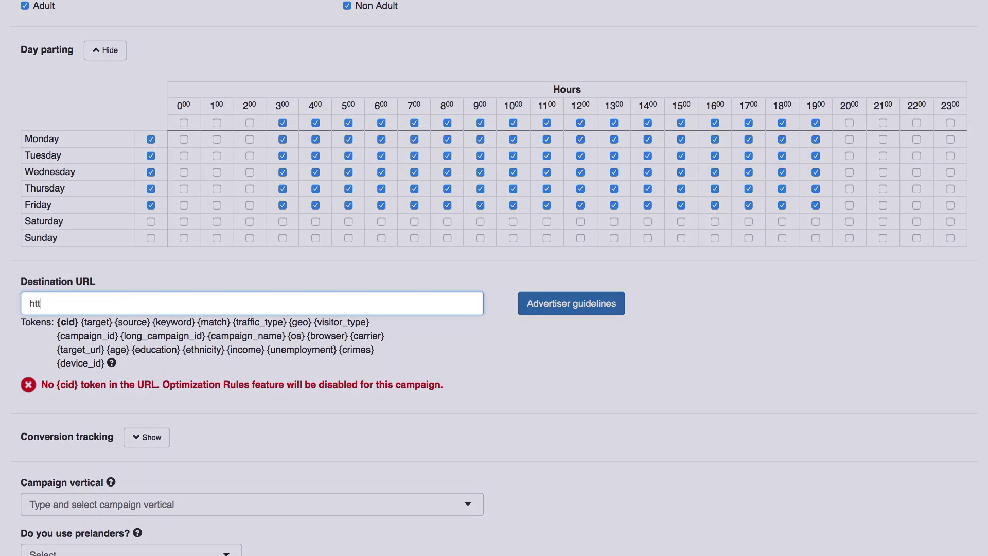
pyautogui.write('ps://zeropark.com/blog/?')
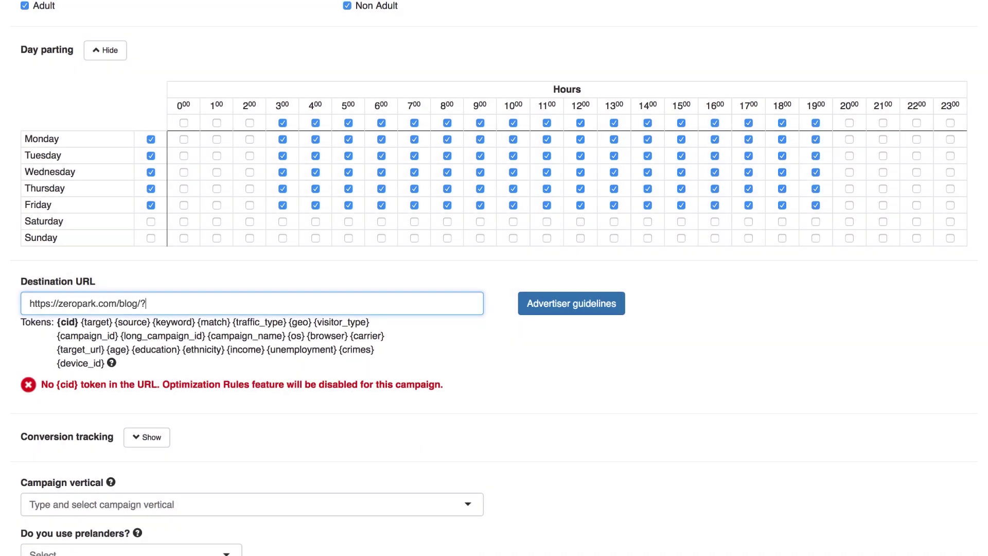
pyautogui.write('cid={cid}')
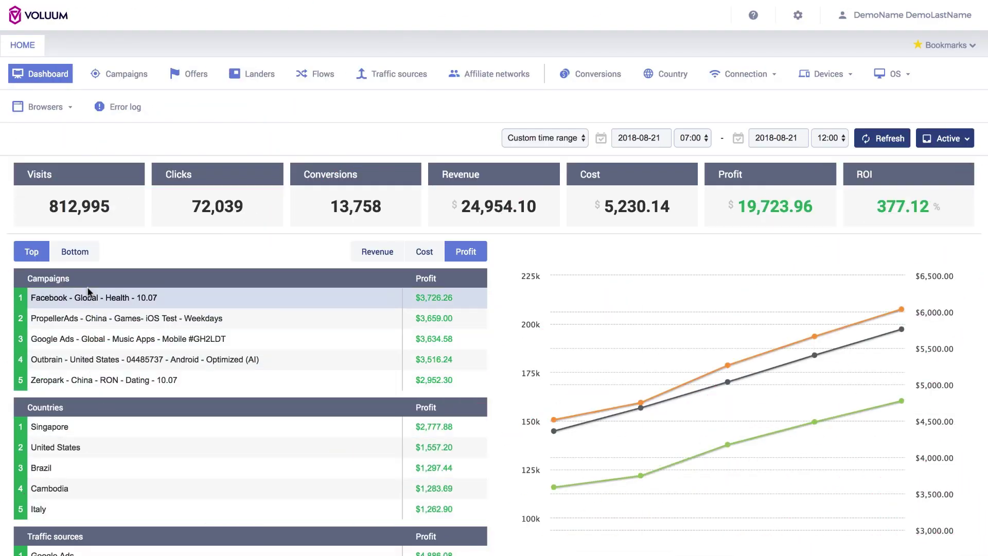
# In Voluum's campaign list, select the top Outbrain campaign and load its report.
pyautogui.click(122, 76)
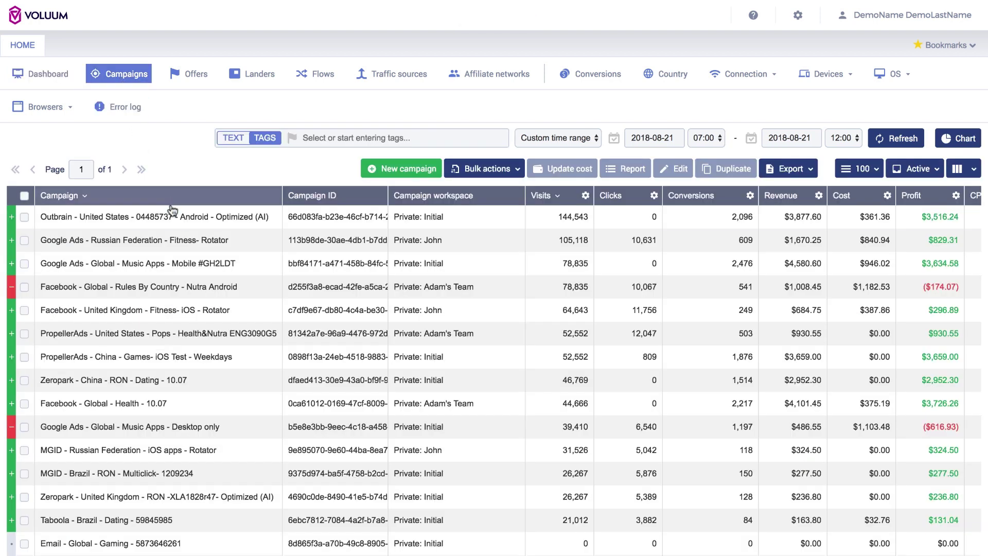
pyautogui.click(179, 226)
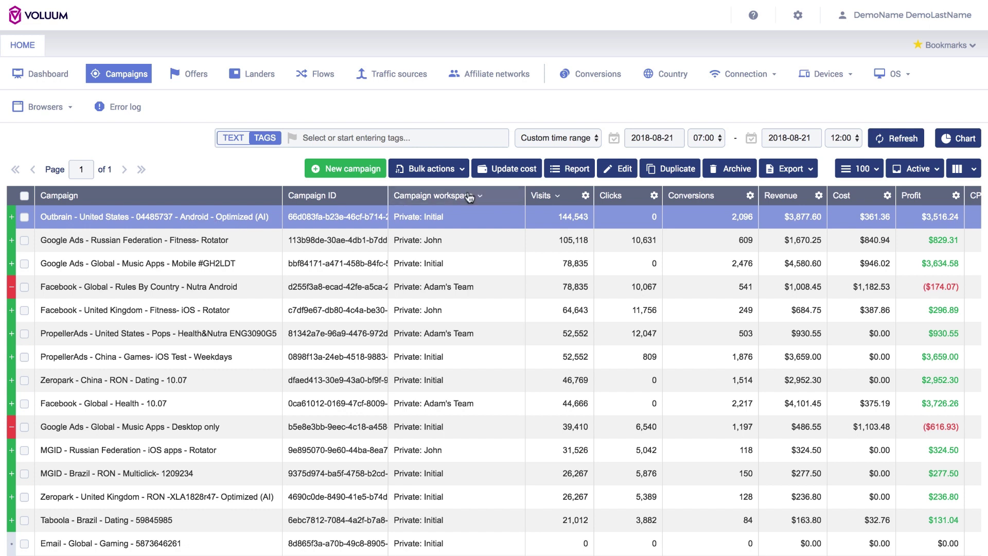
pyautogui.click(560, 182)
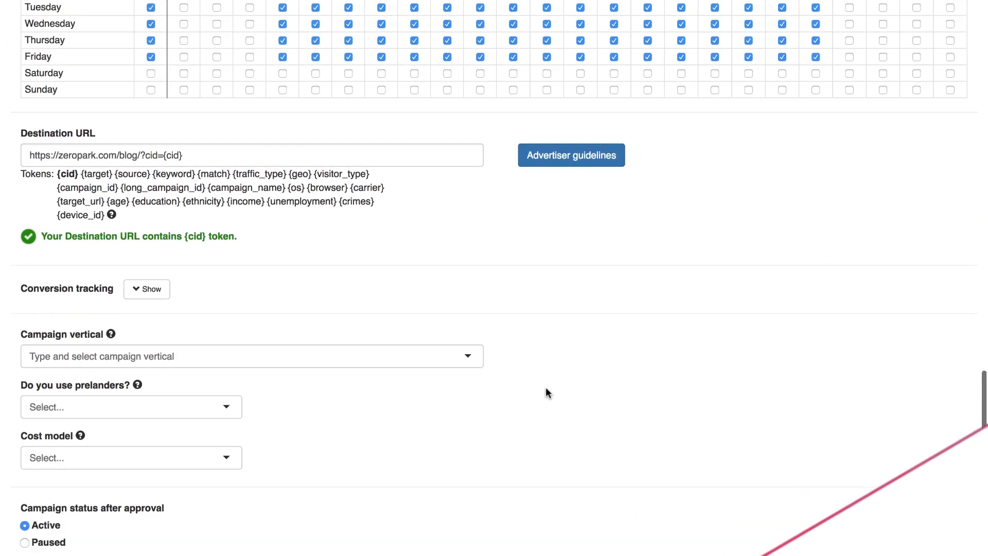
# Set the campaign vertical to Hobbies & Interests.
pyautogui.scroll(-3, 546, 393)
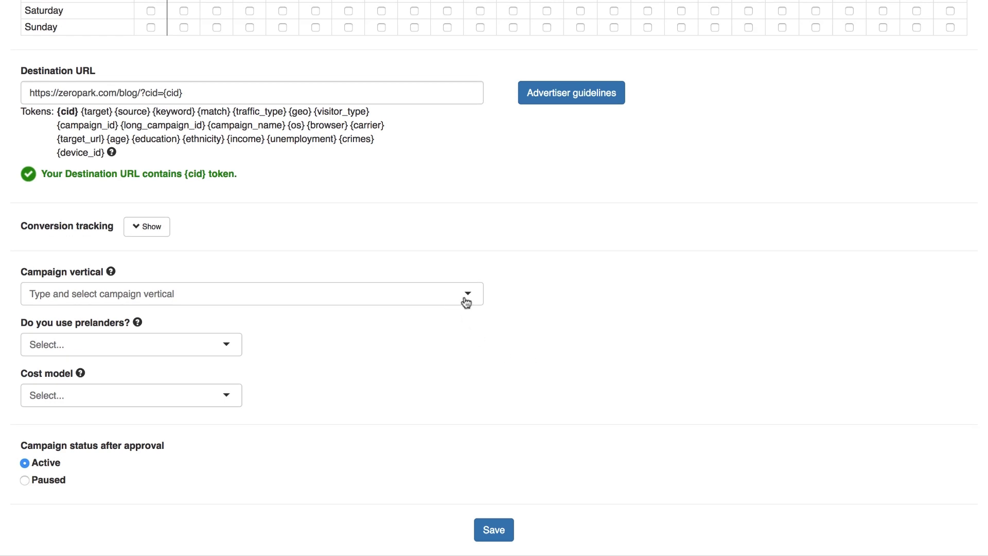
pyautogui.click(466, 297)
pyautogui.scroll(-3, 428, 363)
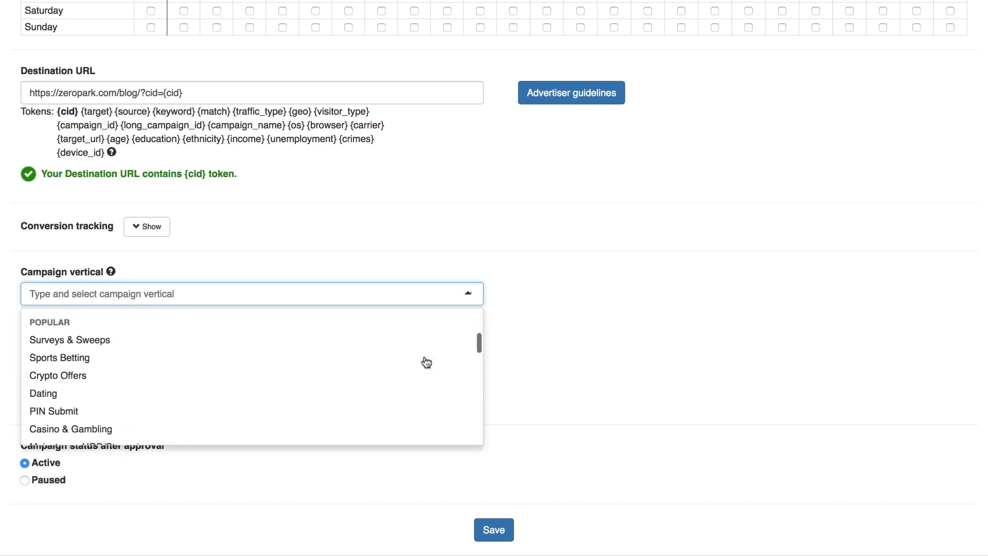
pyautogui.scroll(-5, 431, 369)
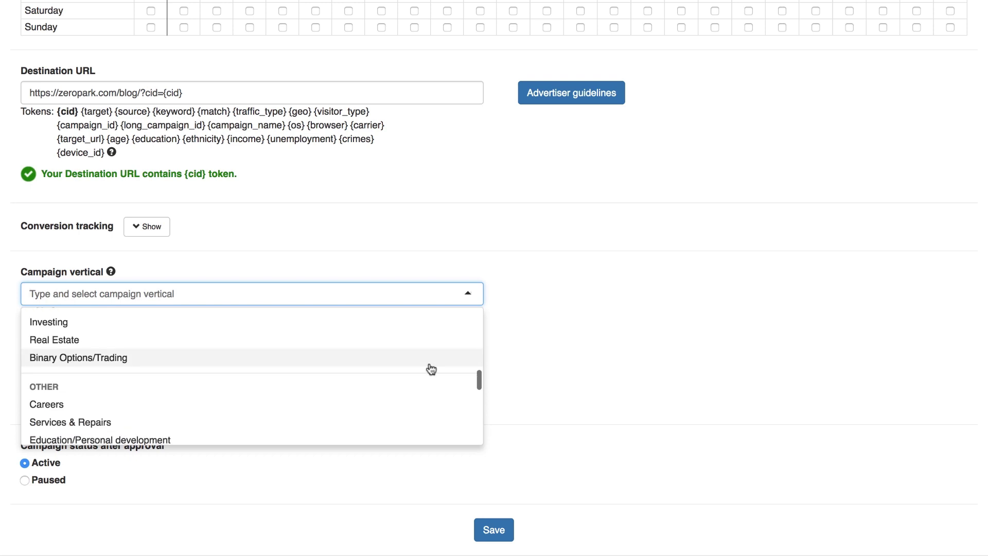
pyautogui.click(349, 364)
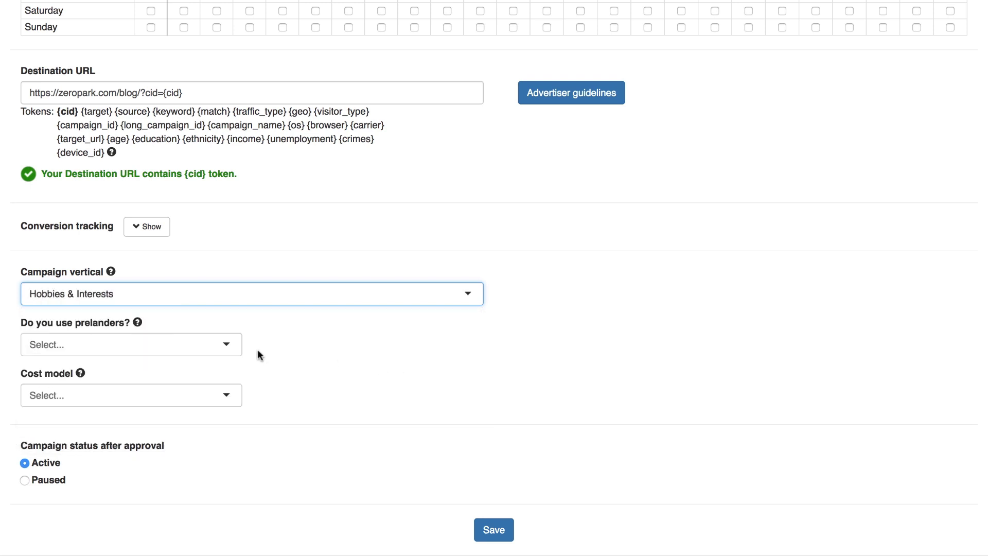
# Choose No for prelanders and CPL as the cost model, then save the campaign.
pyautogui.click(232, 345)
pyautogui.click(137, 389)
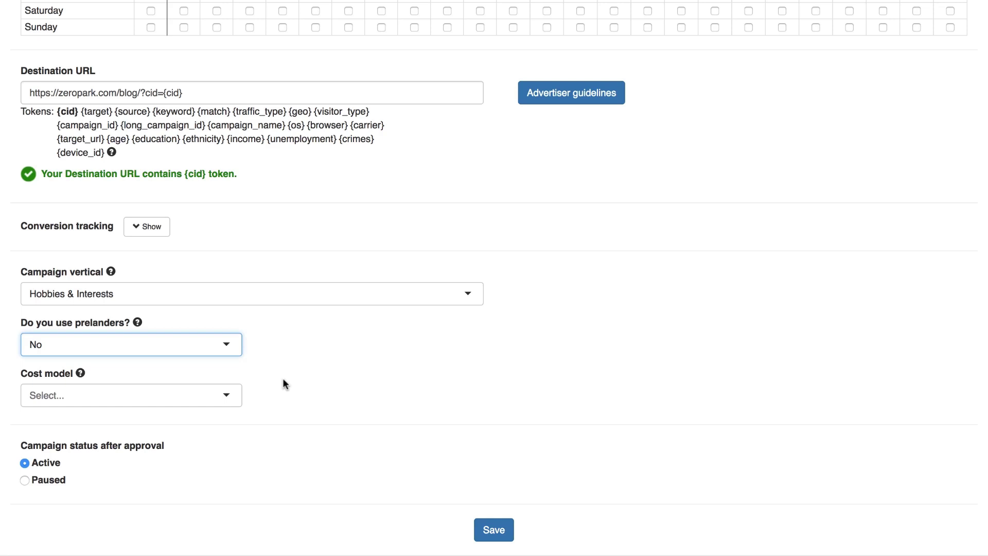
pyautogui.scroll(2, 282, 384)
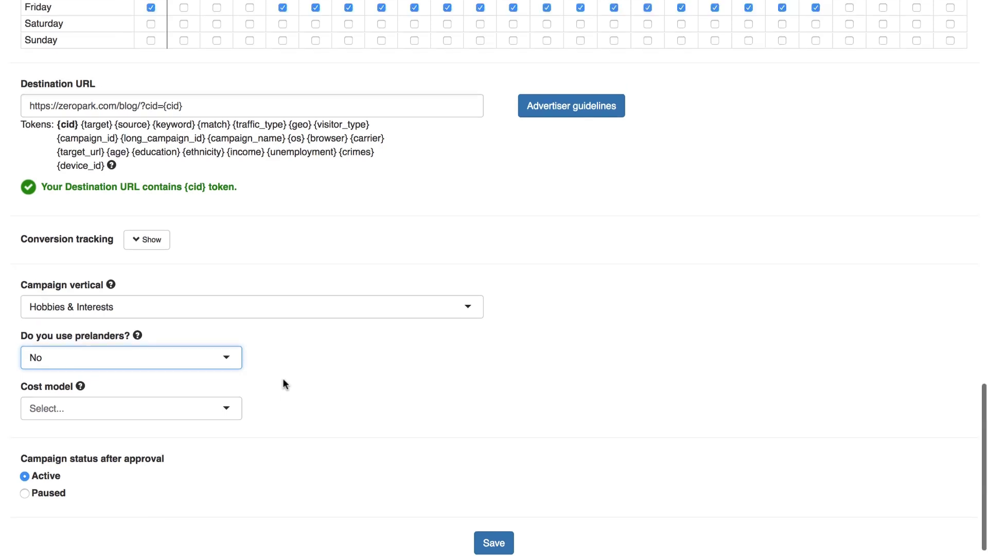
pyautogui.scroll(-2, 283, 437)
pyautogui.click(226, 395)
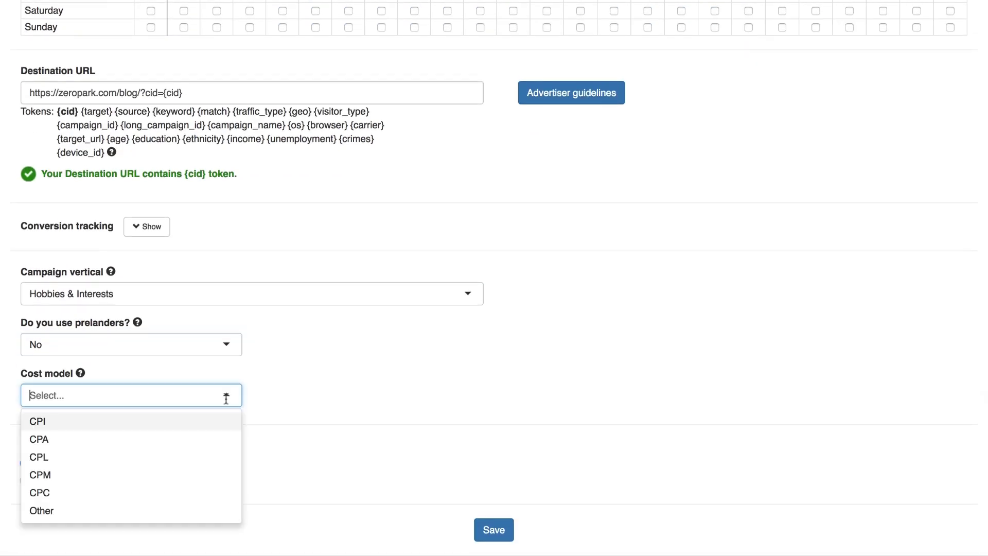
pyautogui.click(174, 457)
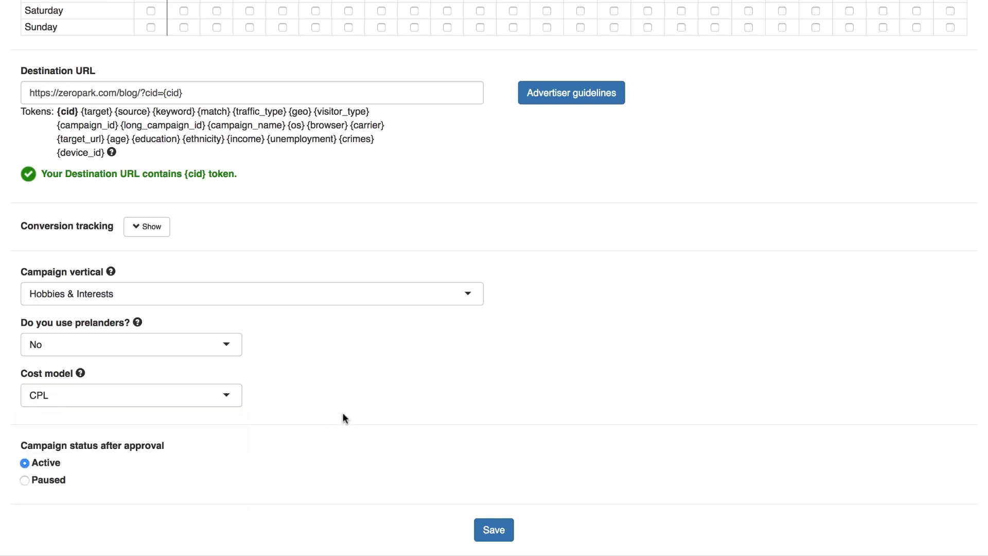
pyautogui.click(493, 530)
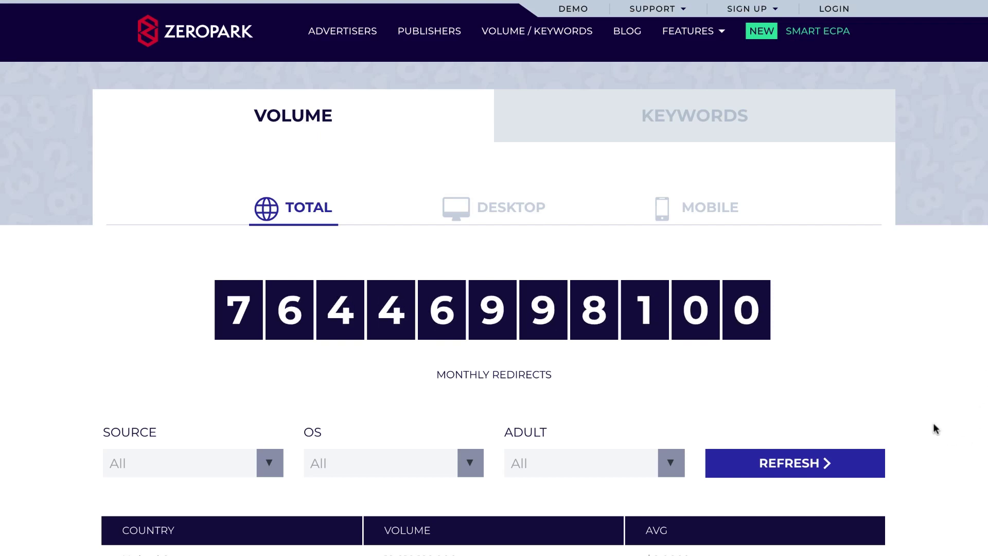
# Filter the volume estimate to Popup source, iPhone OS and Non-Adult traffic.
pyautogui.scroll(-2, 933, 426)
pyautogui.scroll(-1, 935, 427)
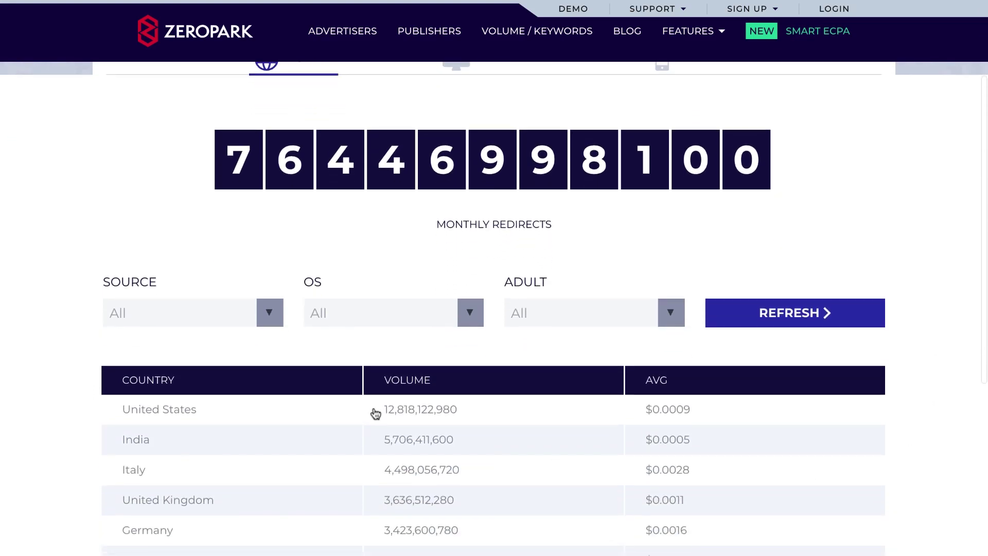
pyautogui.click(274, 314)
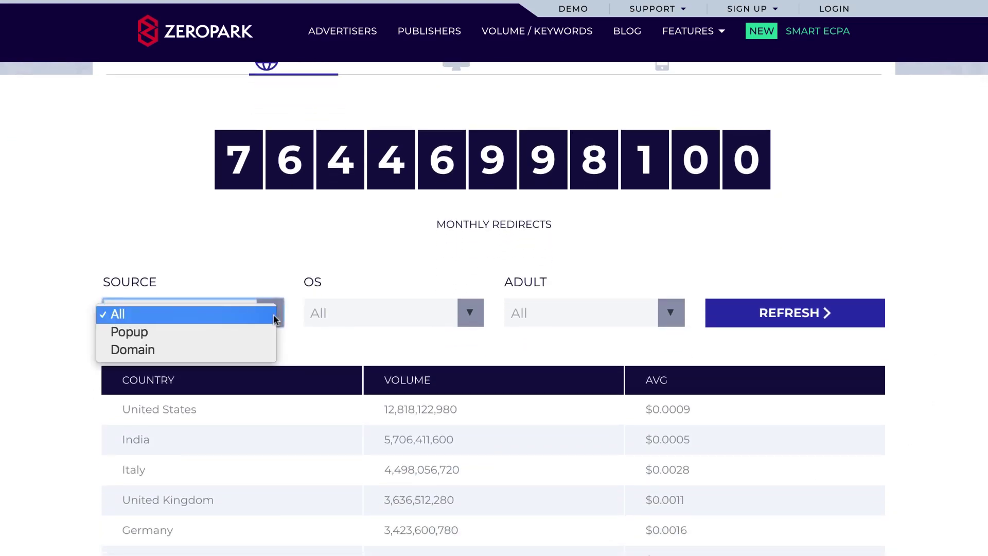
pyautogui.click(260, 338)
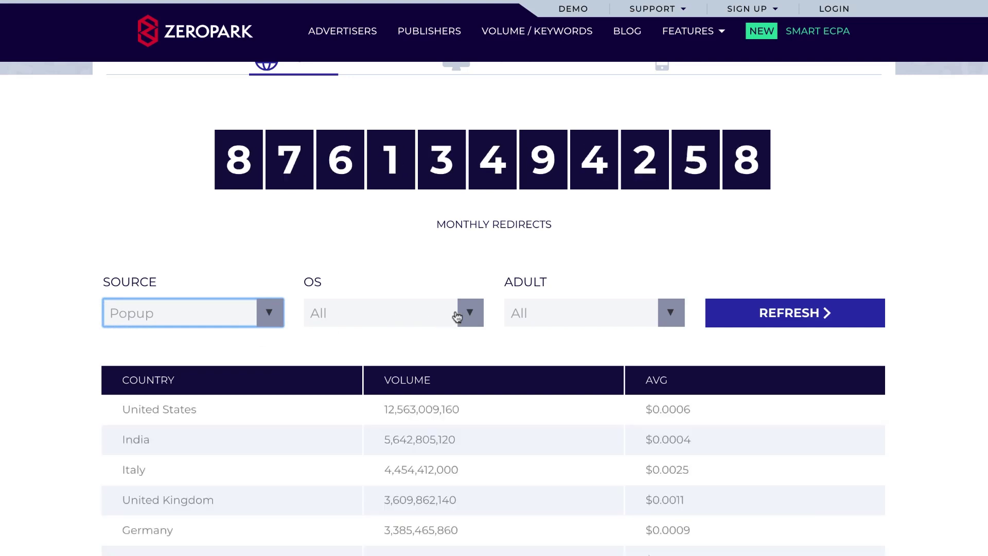
pyautogui.click(472, 313)
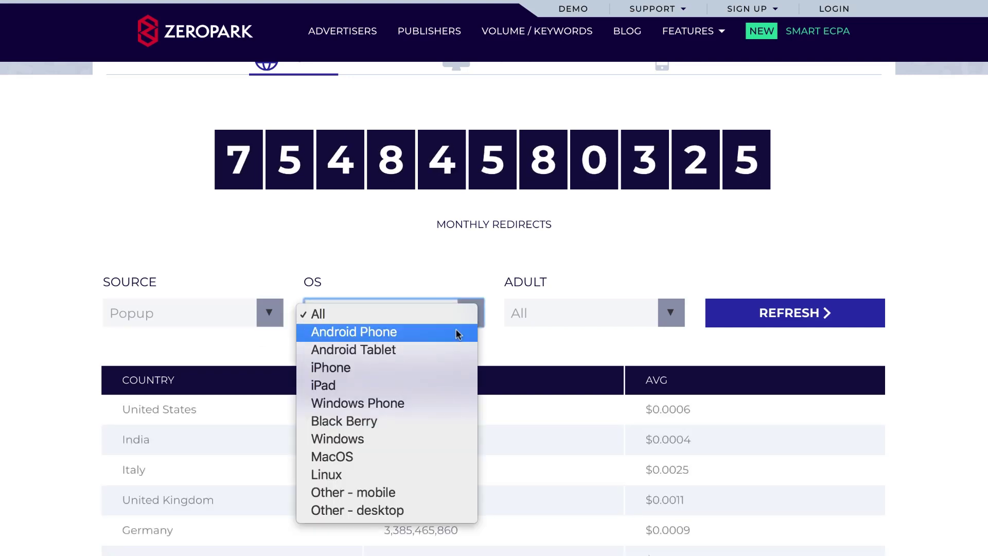
pyautogui.click(444, 370)
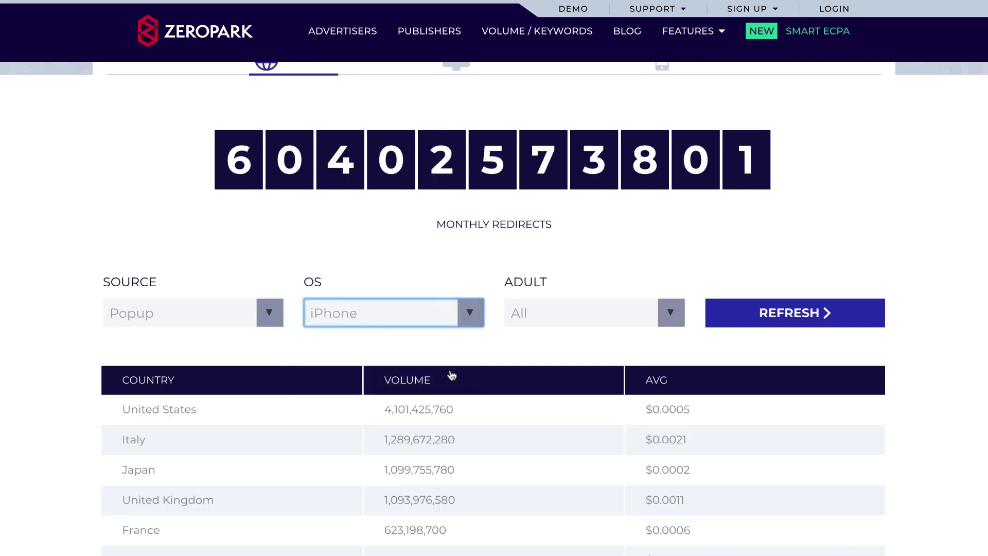
pyautogui.click(666, 313)
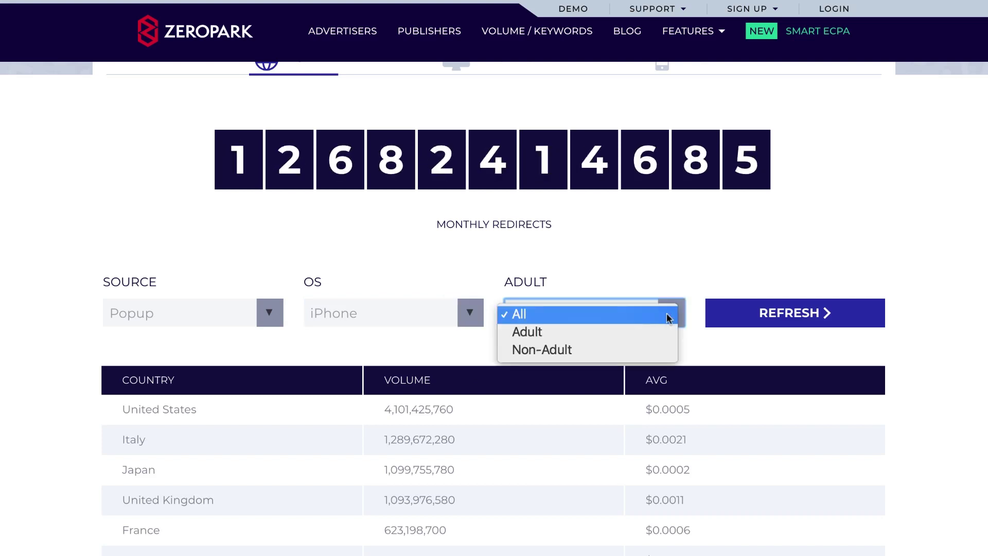
pyautogui.click(654, 352)
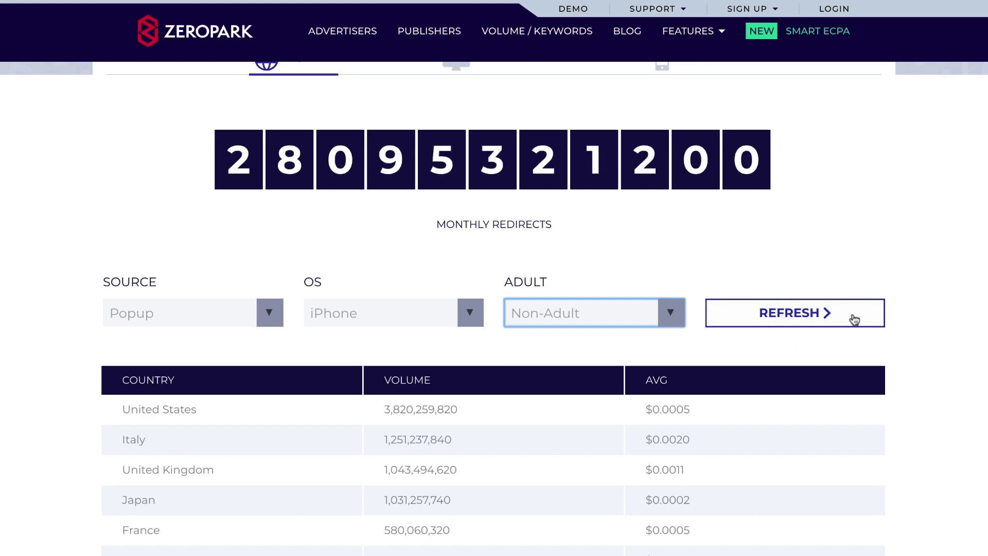
# Refresh the estimate and review the 11,378,890,080 monthly redirects by country.
pyautogui.click(872, 320)
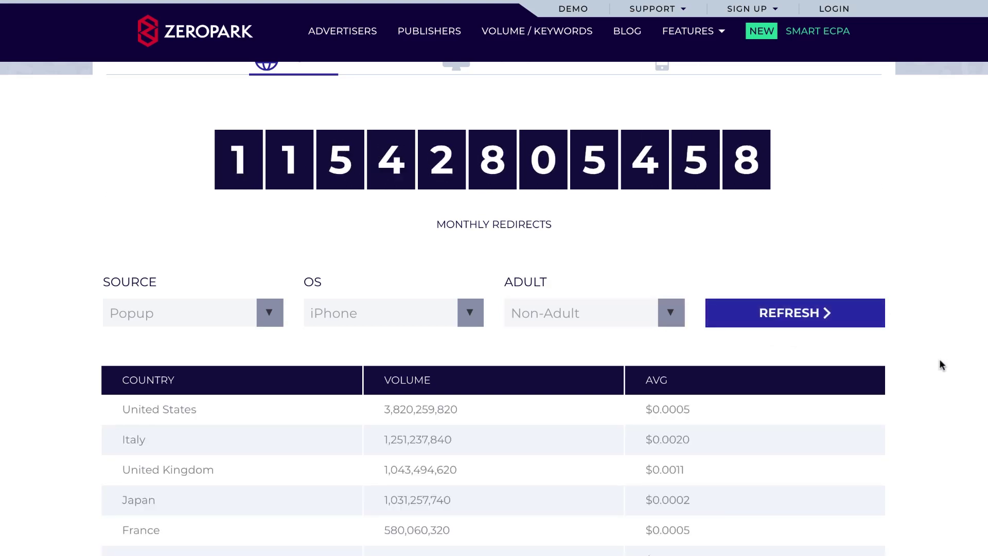
pyautogui.scroll(-4, 940, 359)
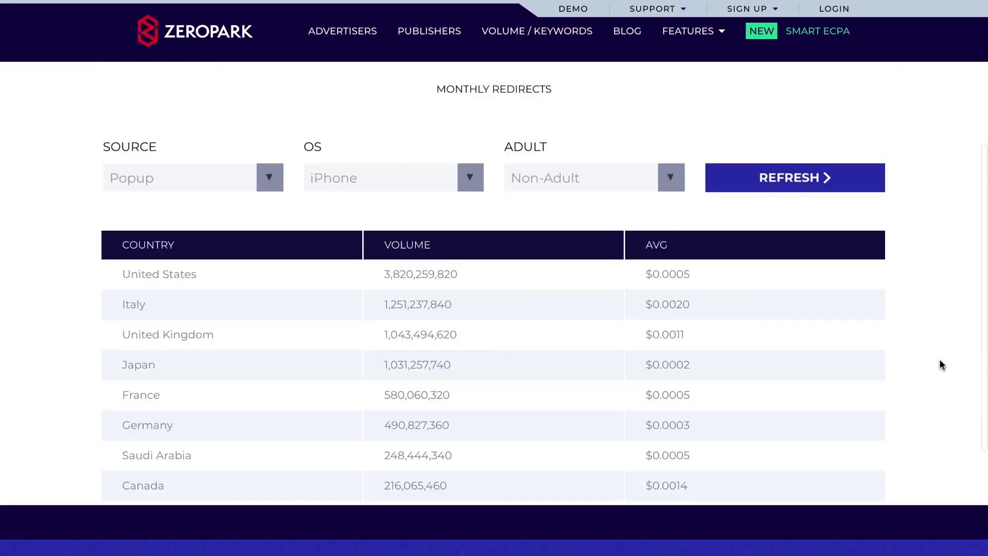
pyautogui.scroll(5, 940, 360)
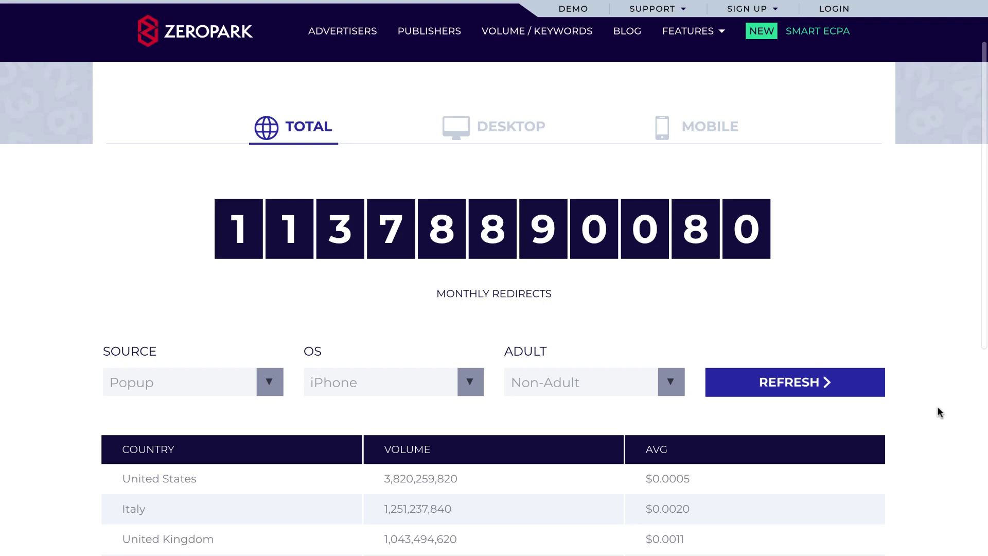
pyautogui.scroll(2, 578, 201)
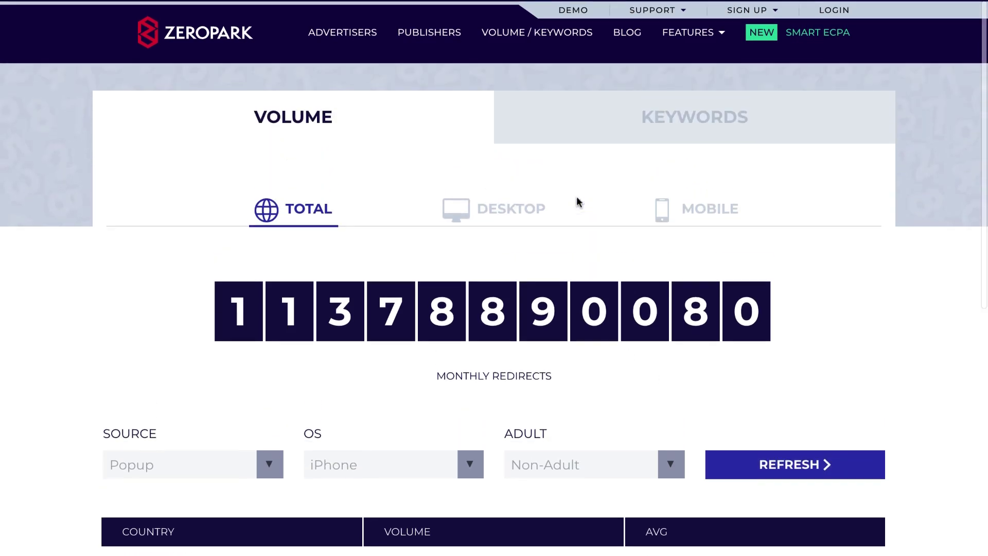
# Show the Keywords volume table, topped by streaming at 4,904,915,160 redirects.
pyautogui.click(710, 120)
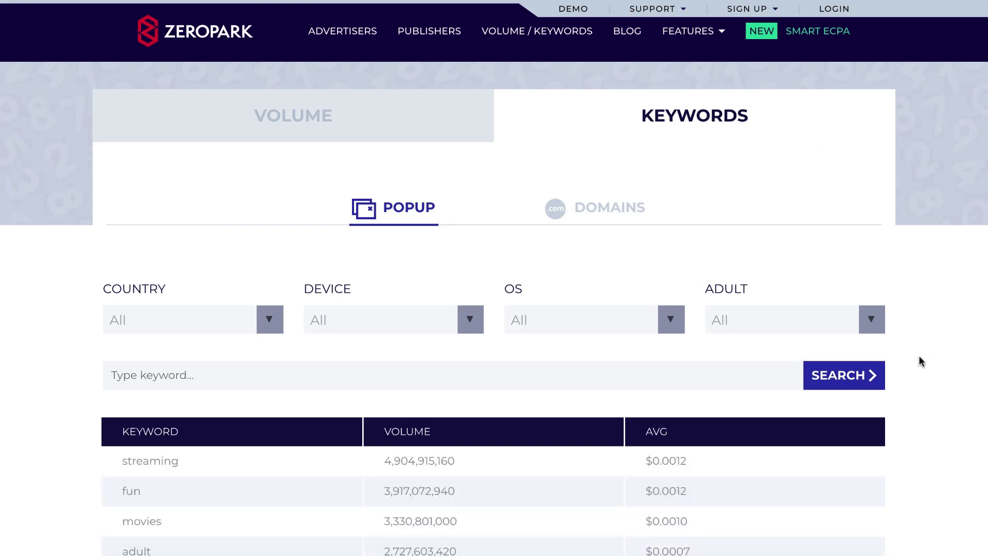
pyautogui.scroll(-3, 919, 357)
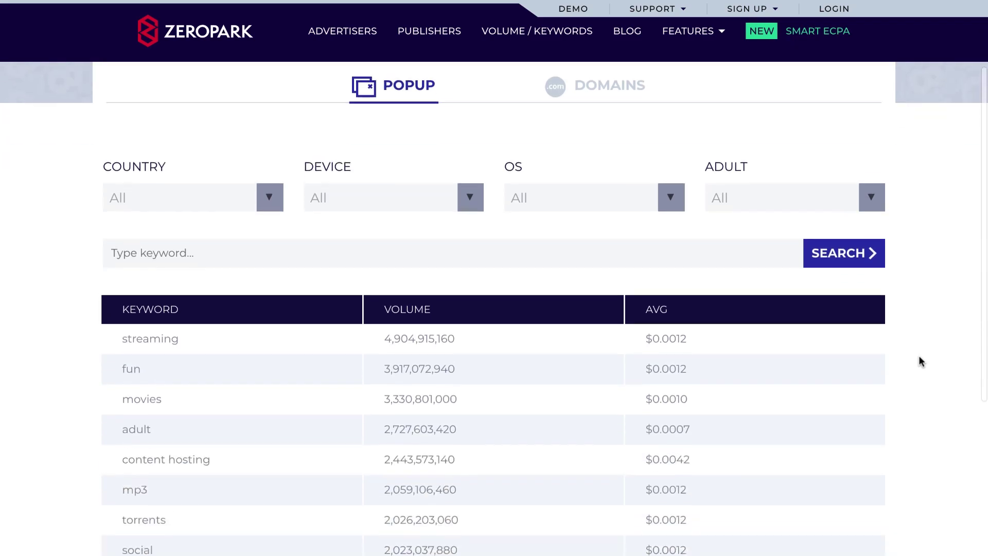